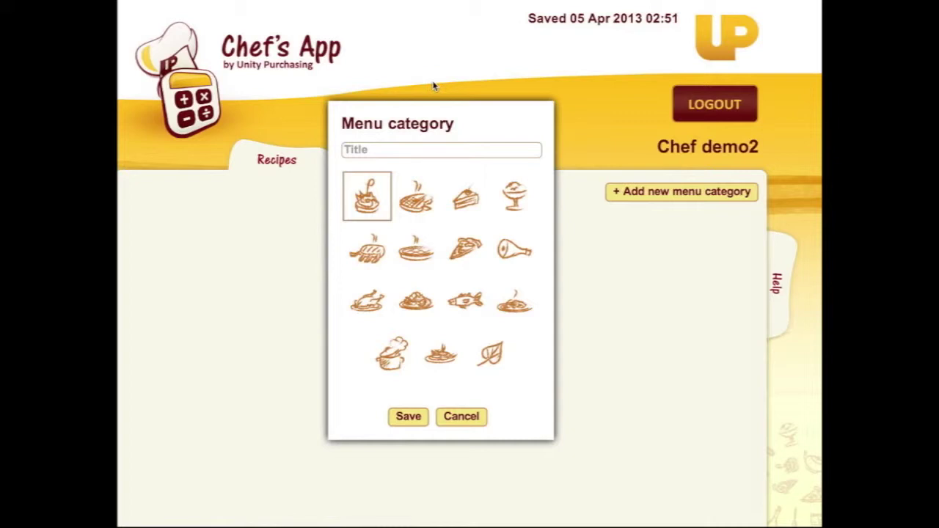
Create a menu category titled Cakes with the cake slice icon and save it
left_click(418, 150)
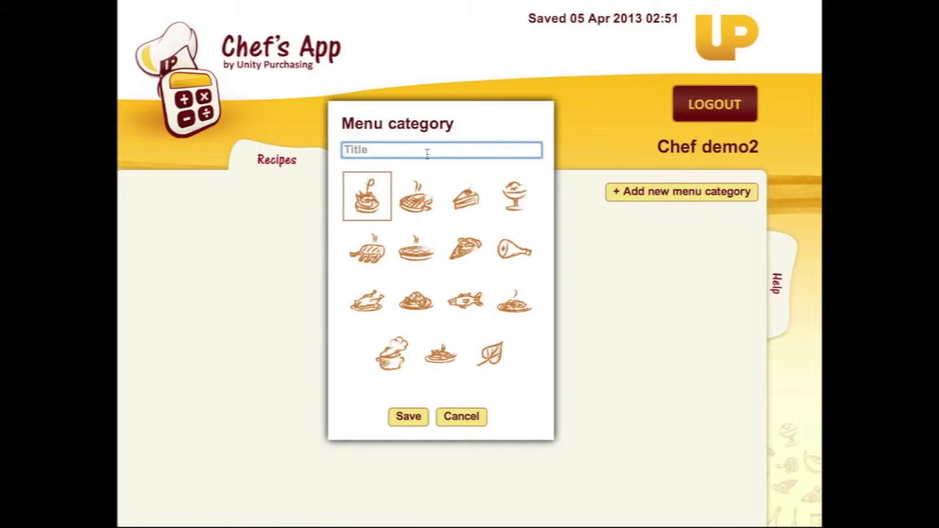
type("Cakes")
left_click(468, 202)
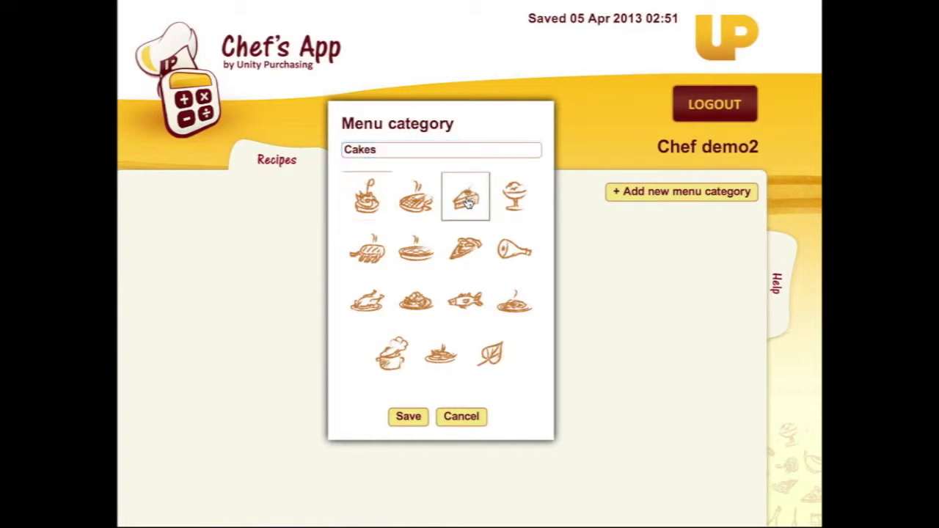
left_click(408, 418)
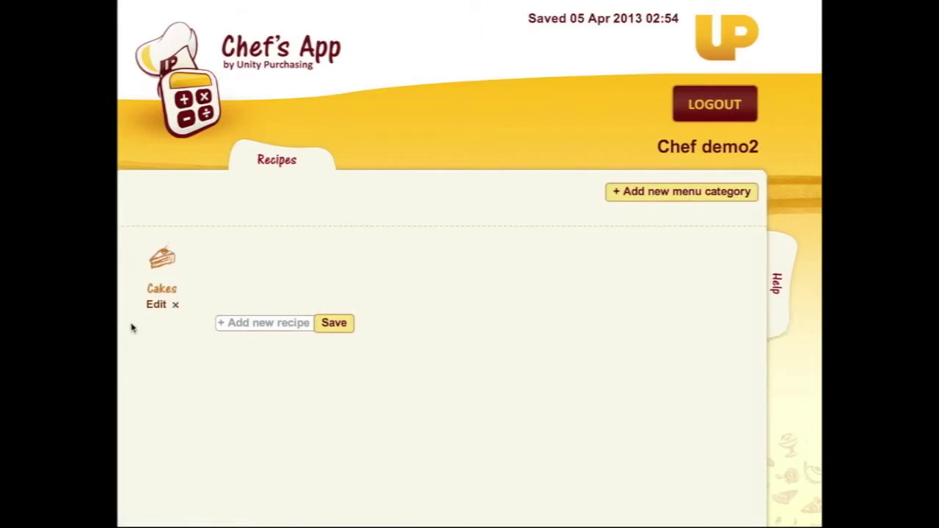
Add a new recipe named Orange Cake to the Cakes category
left_click(267, 324)
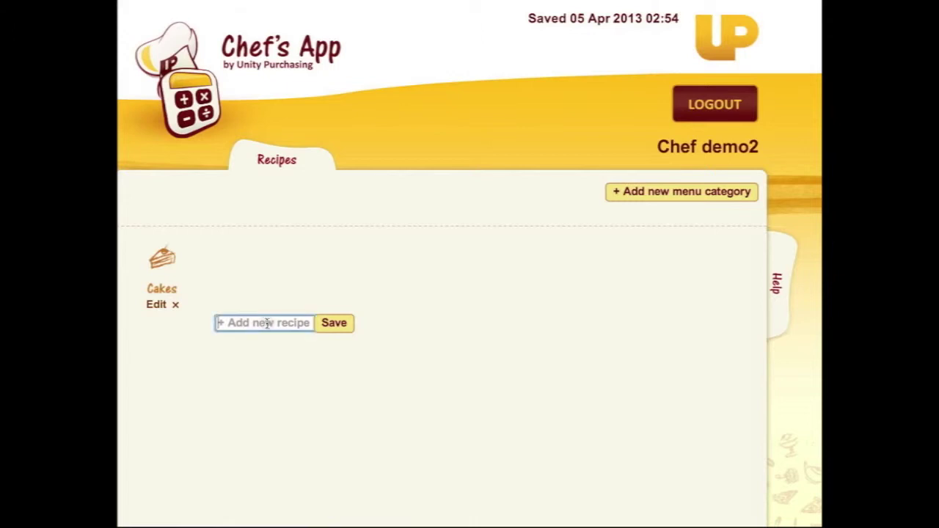
type("O")
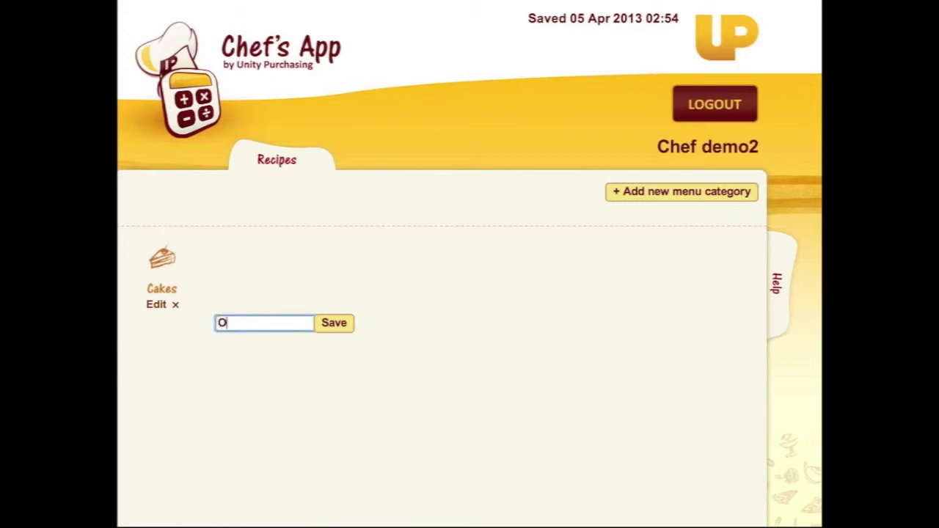
type("range Cake")
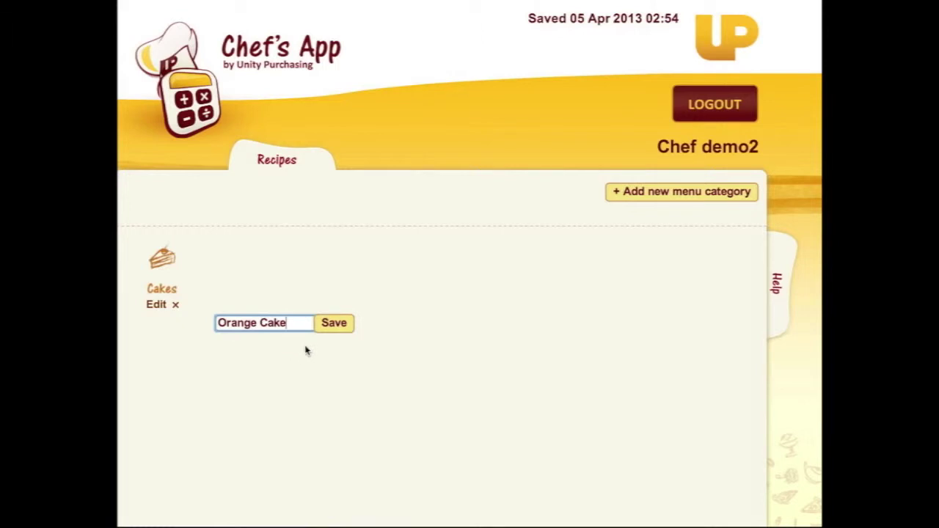
left_click(334, 325)
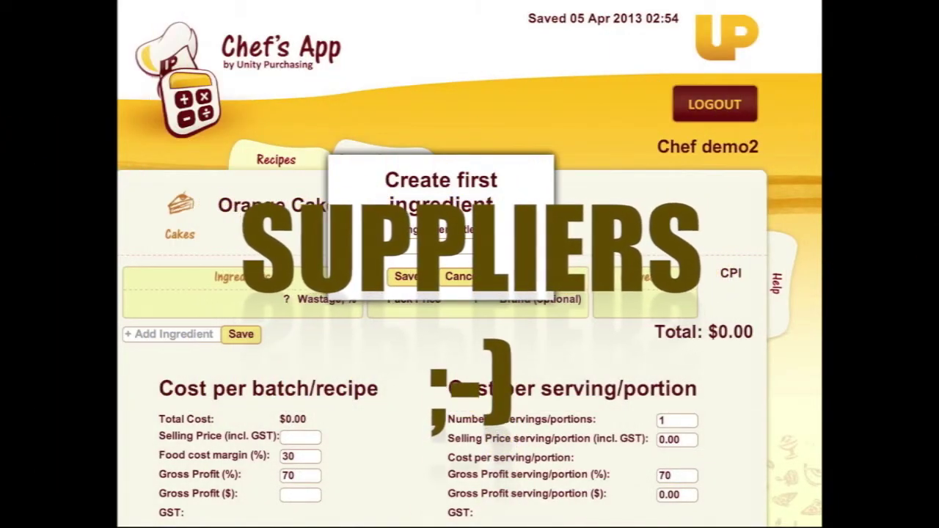
Create Oranges as the first ingredient of the Orange Cake recipe
left_click(428, 247)
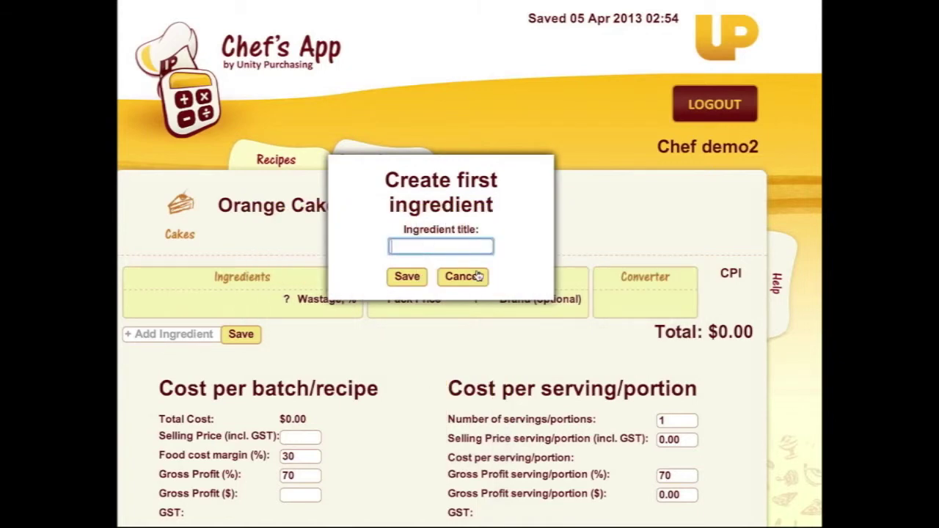
type("Oranges")
left_click(404, 282)
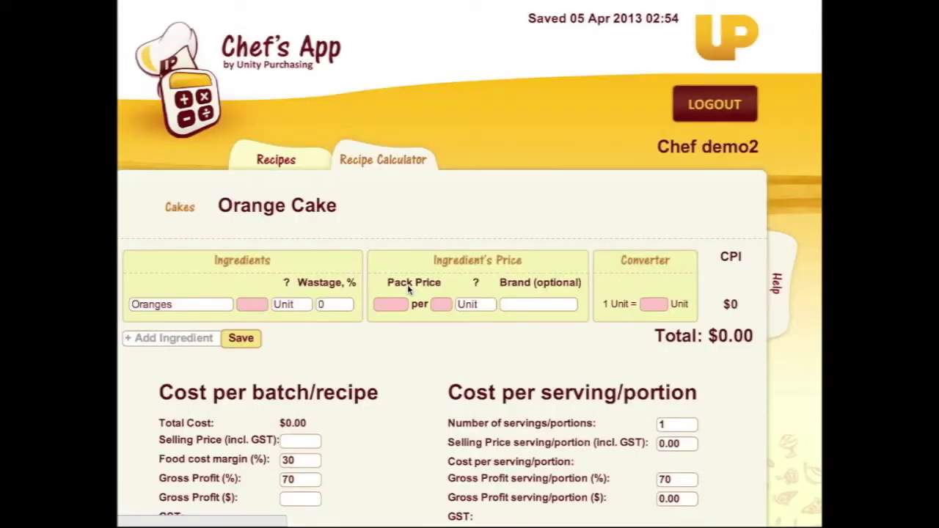
Add Free range eggs as an ingredient of the Orange Cake recipe
left_click(200, 355)
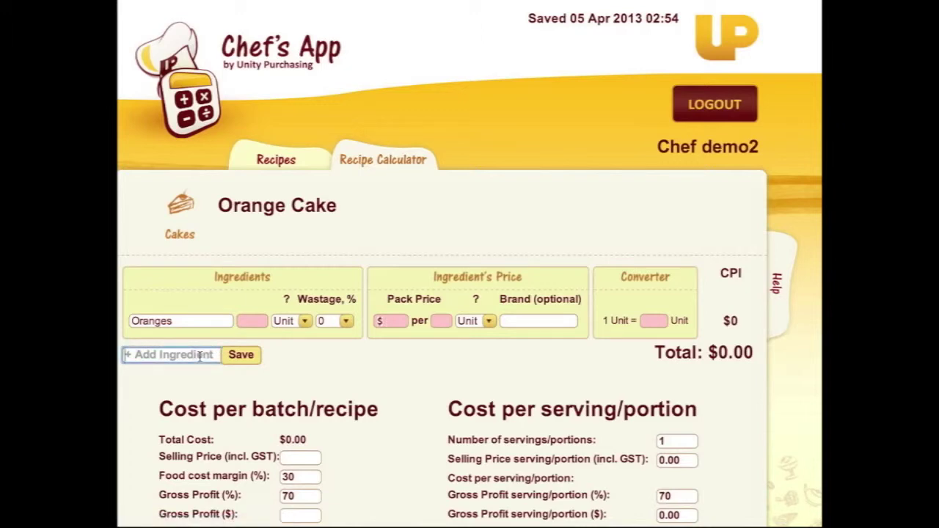
type("Free")
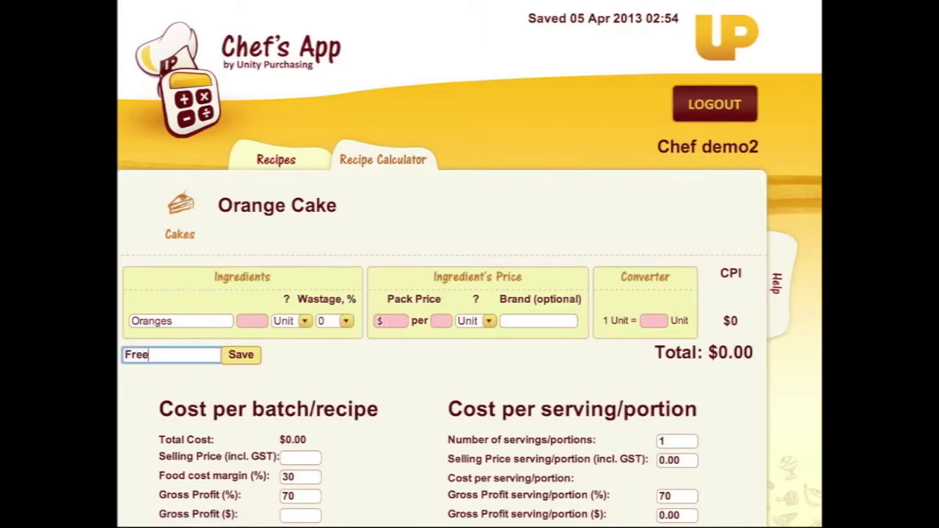
type(" range eggs")
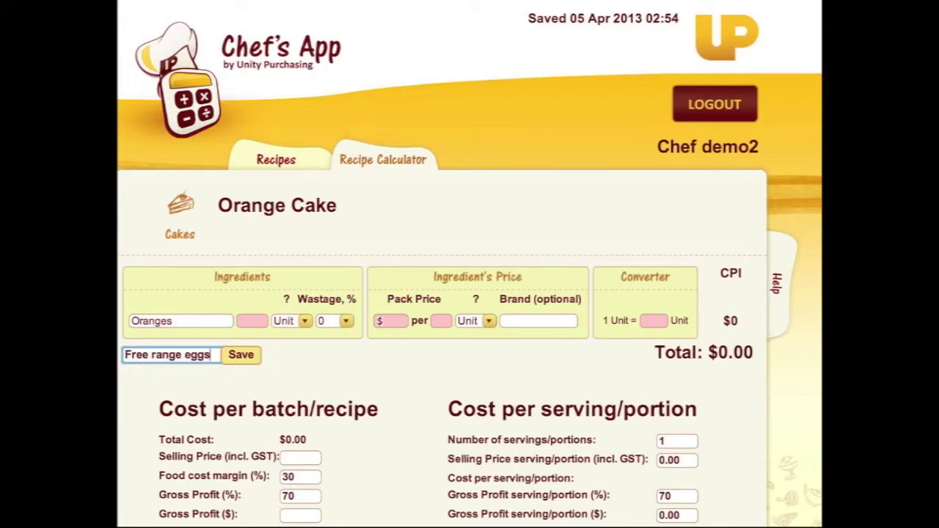
left_click(237, 361)
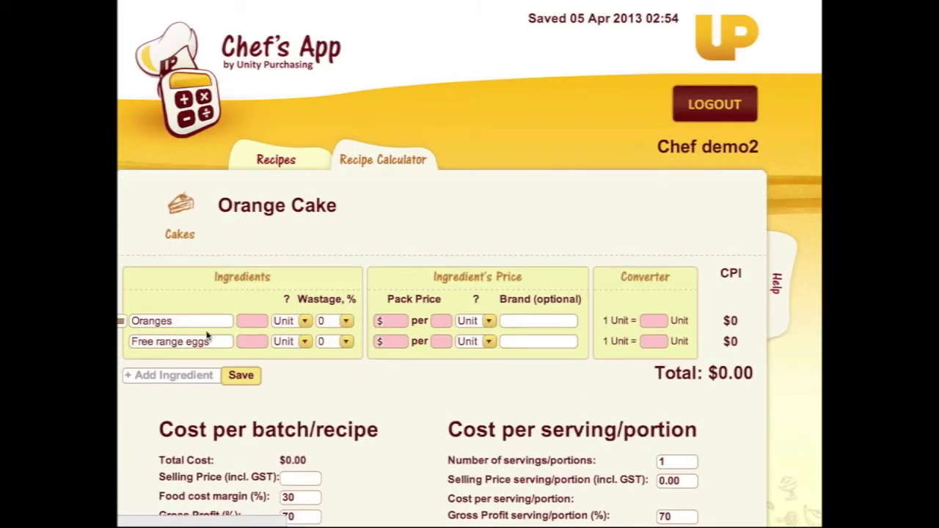
Add Caster sugar to the recipe's ingredient list
left_click(186, 373)
type("C")
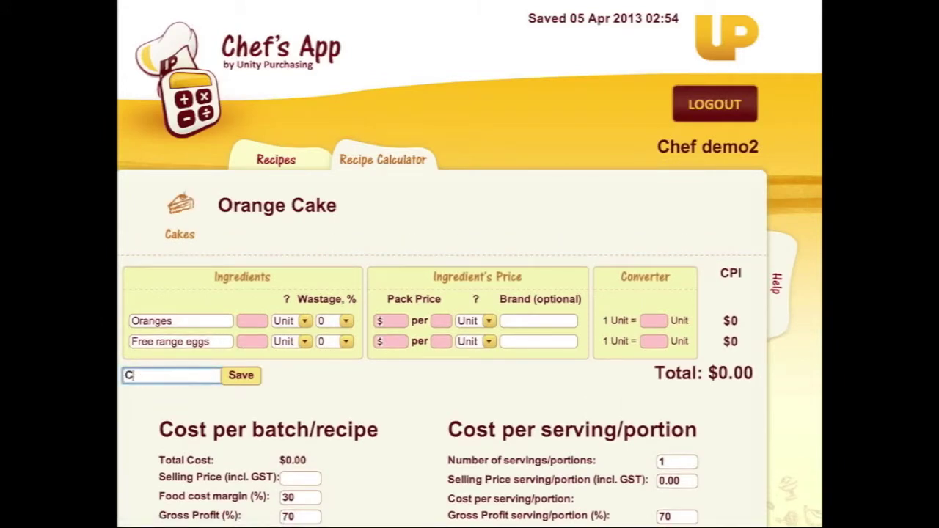
type("aster sugar")
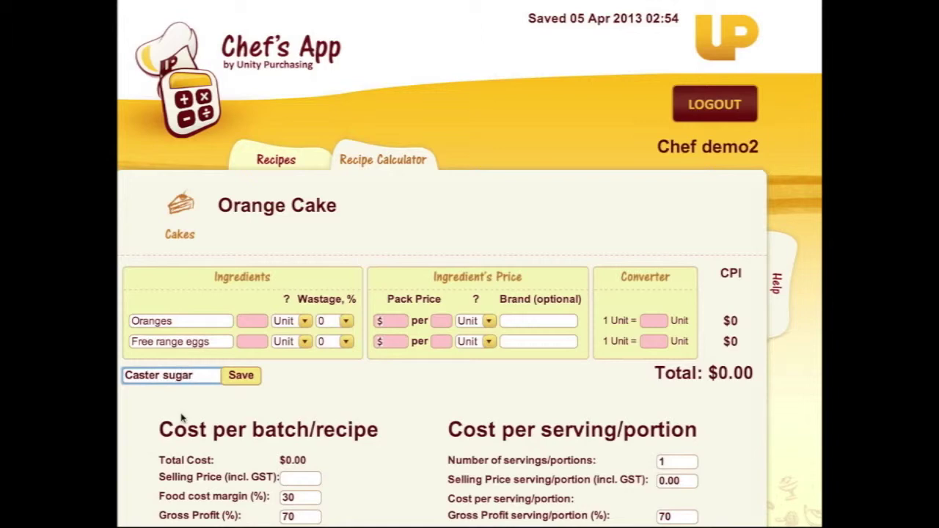
left_click(239, 377)
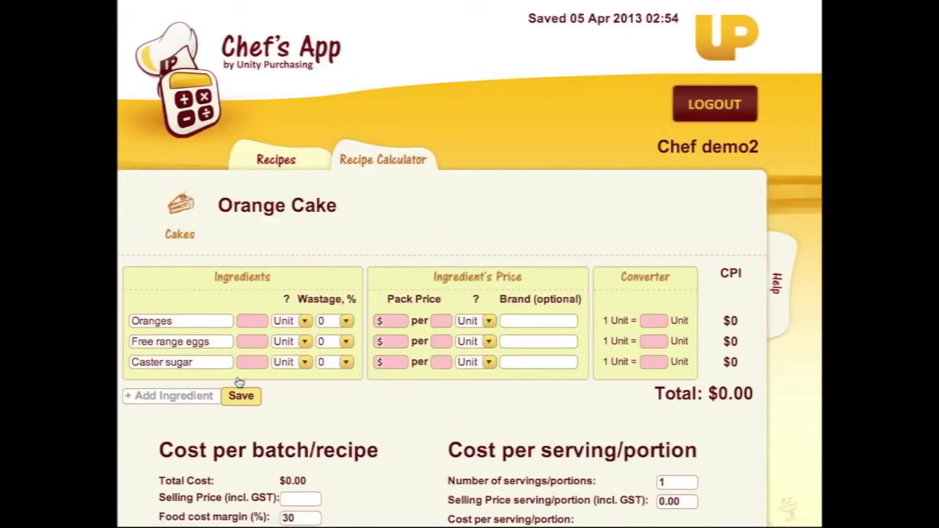
Add Almond Meal to the recipe's ingredient list
left_click(193, 396)
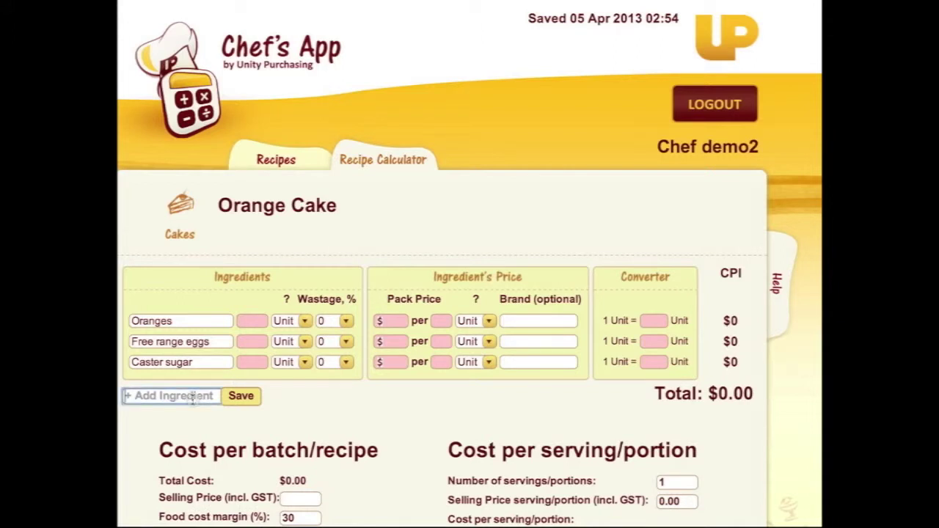
type("Almo")
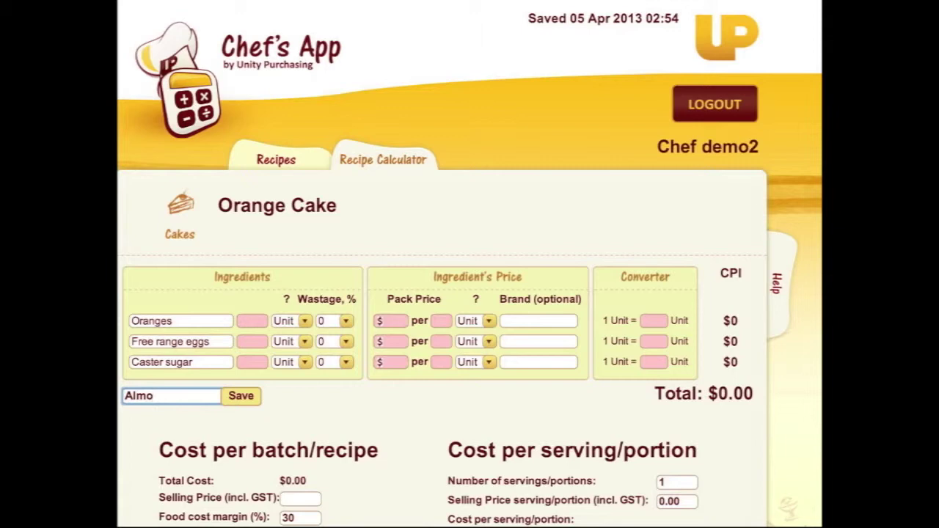
type("nd Meal")
left_click(234, 396)
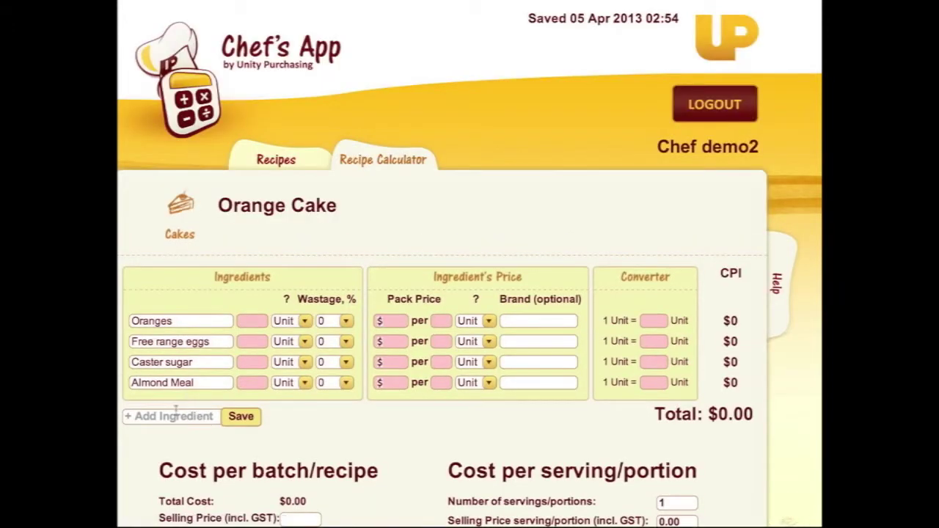
Add GF Baking Powder to the recipe's ingredient list
left_click(172, 416)
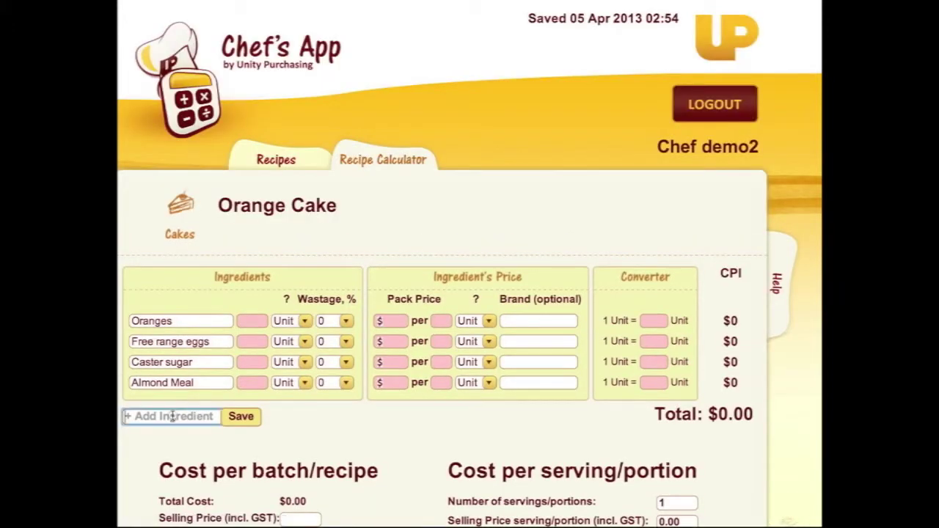
type("GF ")
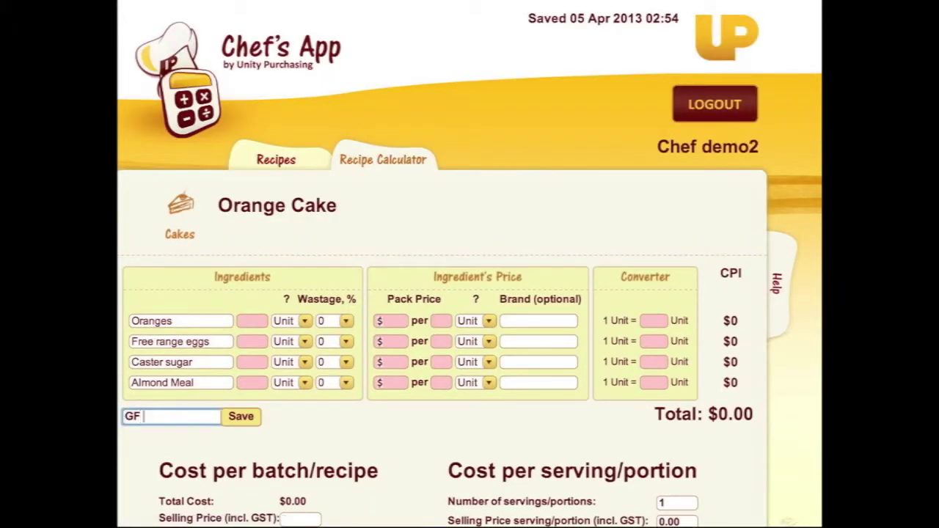
type("Baking Powder")
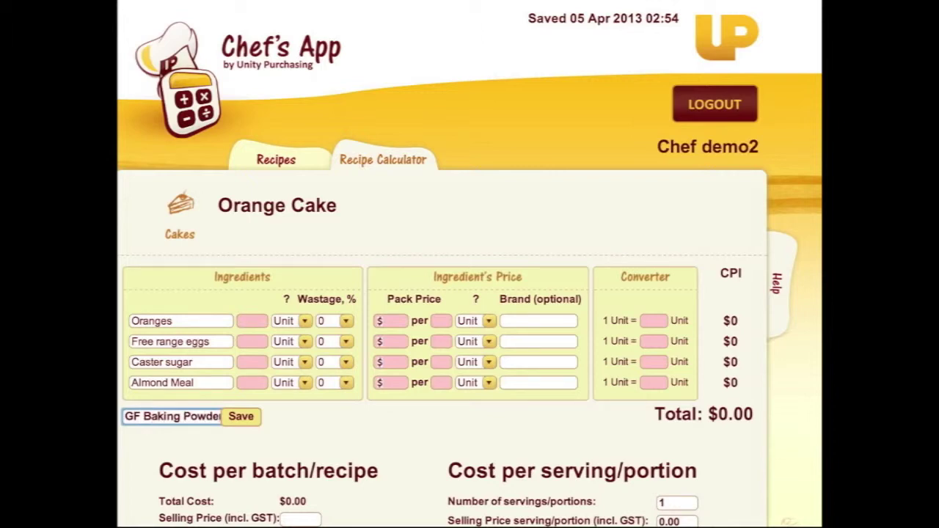
left_click(238, 422)
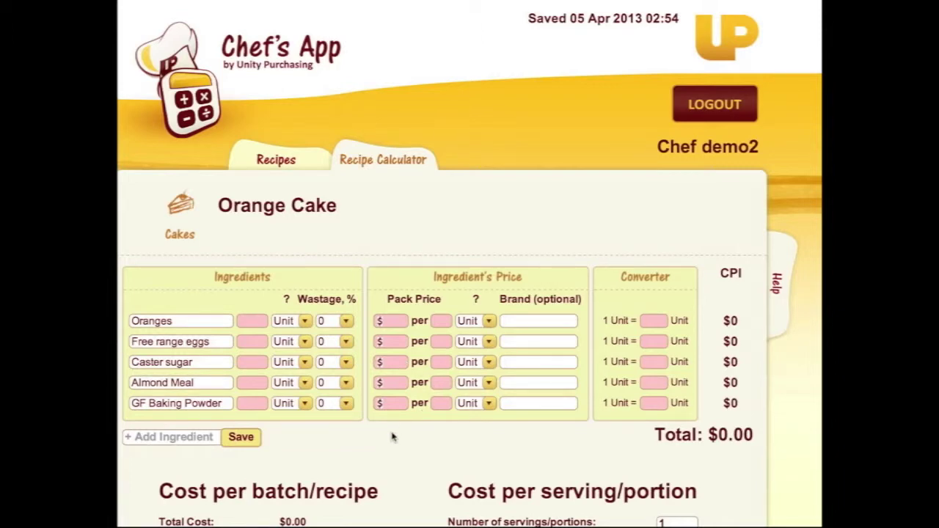
Set the oranges' brand to Valencia and their pack price to $1.66 per 1 Kg
scroll(389, 438, "down", 1)
left_click(531, 298)
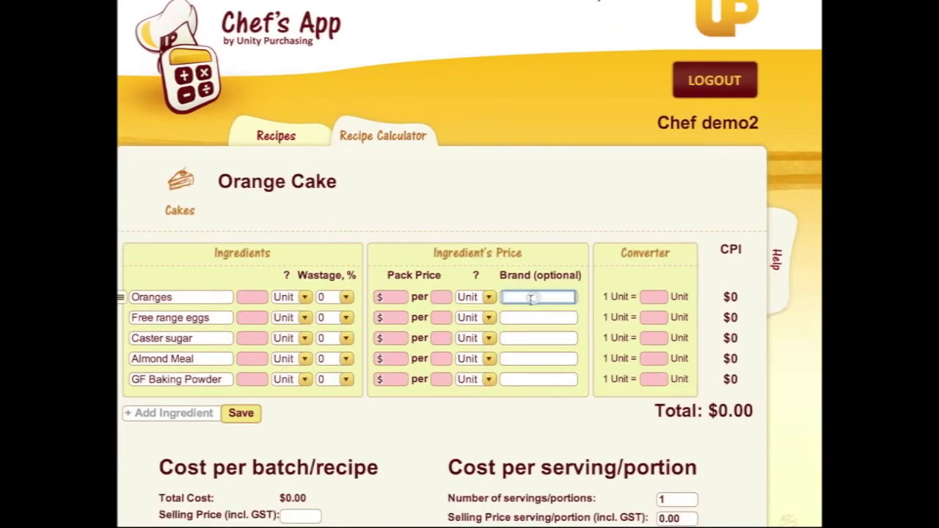
type("Valencia")
left_click(392, 296)
type("1.66")
left_click(443, 297)
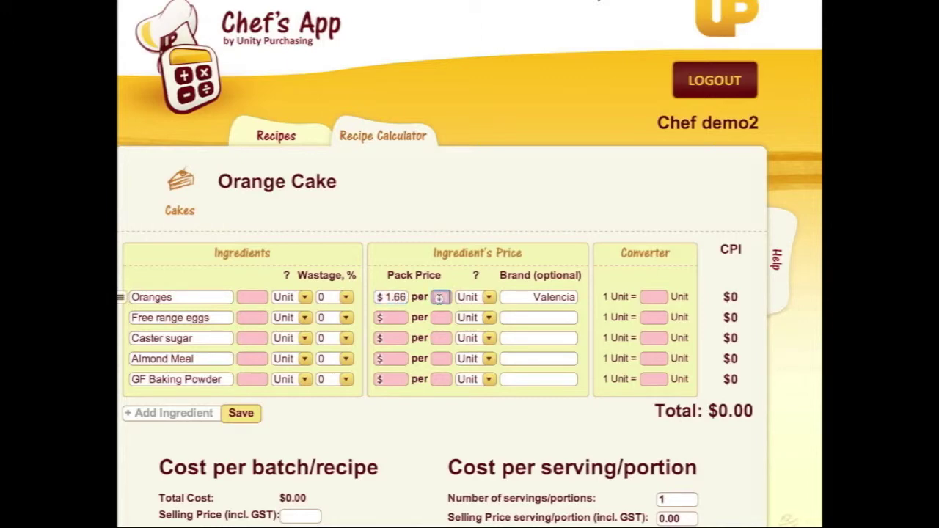
left_click(478, 297)
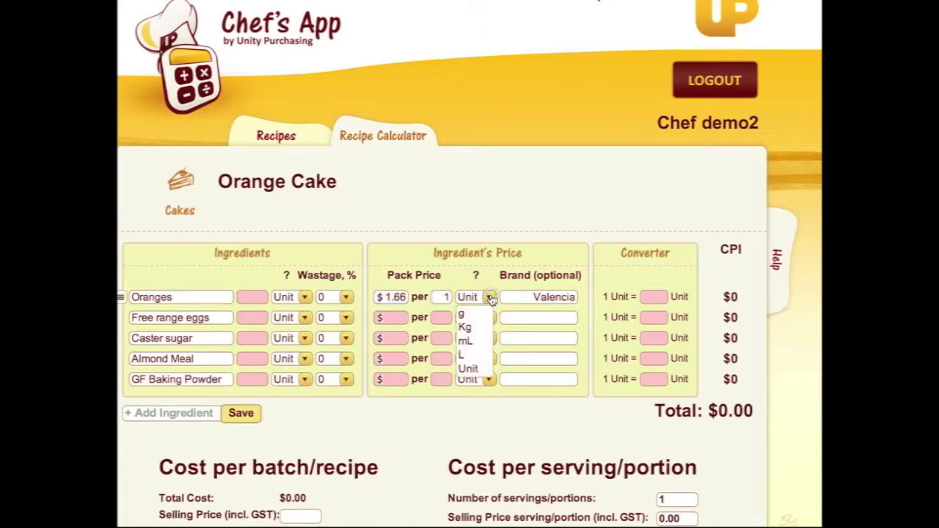
left_click(473, 330)
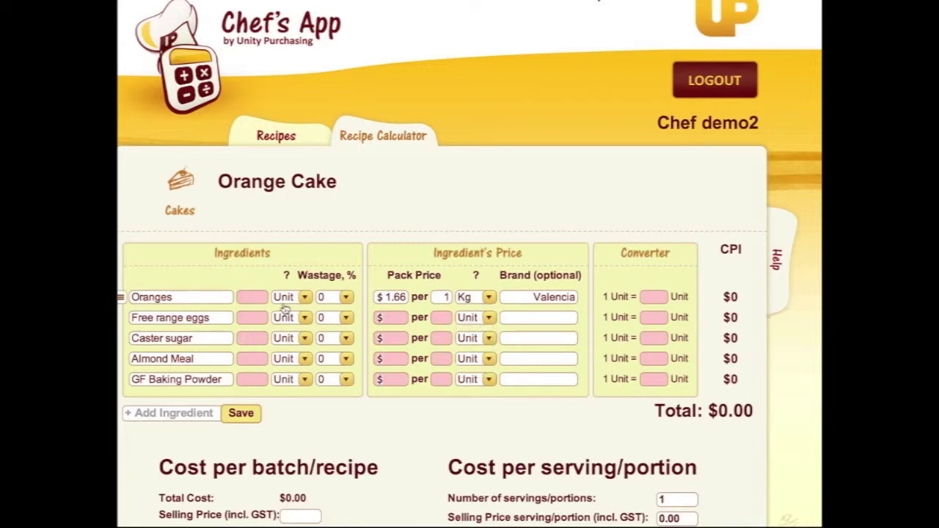
Set the oranges' recipe quantity to 2, measured in units
left_click(253, 297)
type("3")
key("BackSpace")
type("2")
left_click(318, 271)
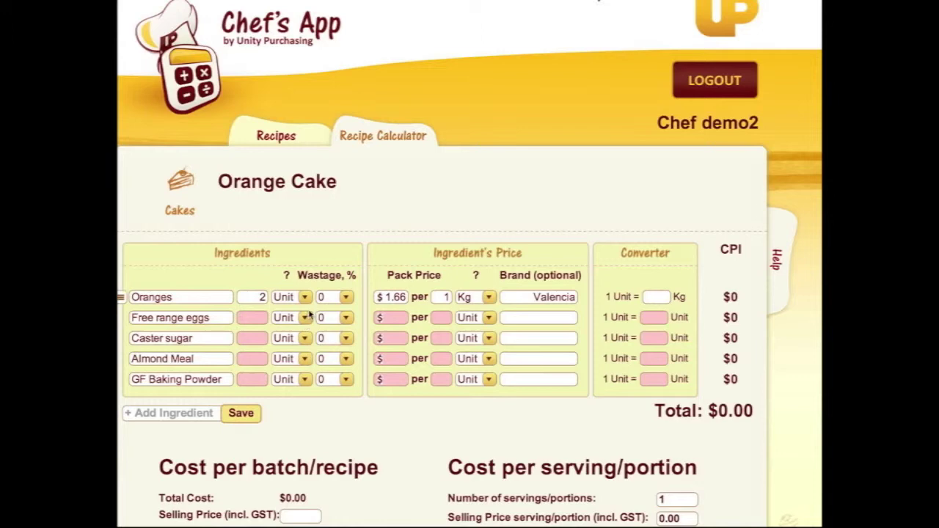
Set the oranges' recipe quantity to 200 and its unit to g
left_click(261, 297)
type("200")
left_click(304, 297)
left_click(293, 314)
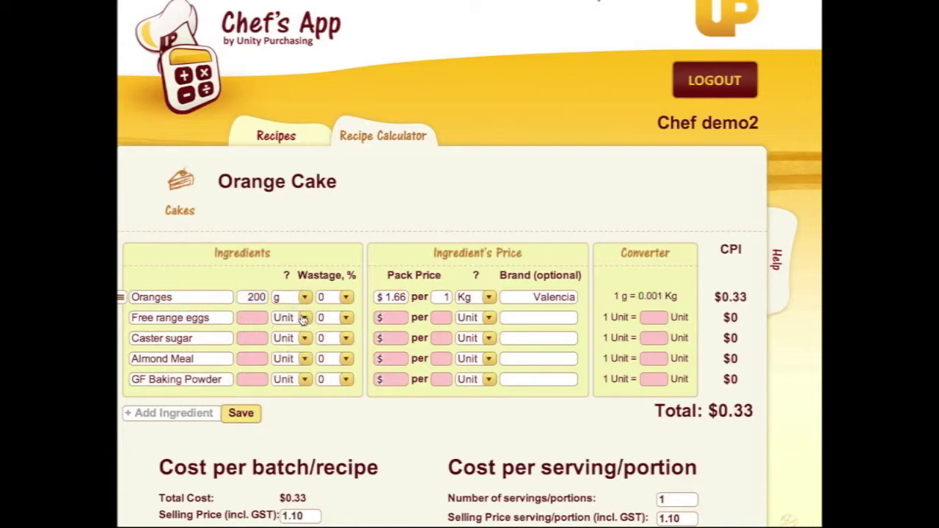
View the unit conversion help for the ingredients and set the oranges' wastage to 10%
left_click(286, 276)
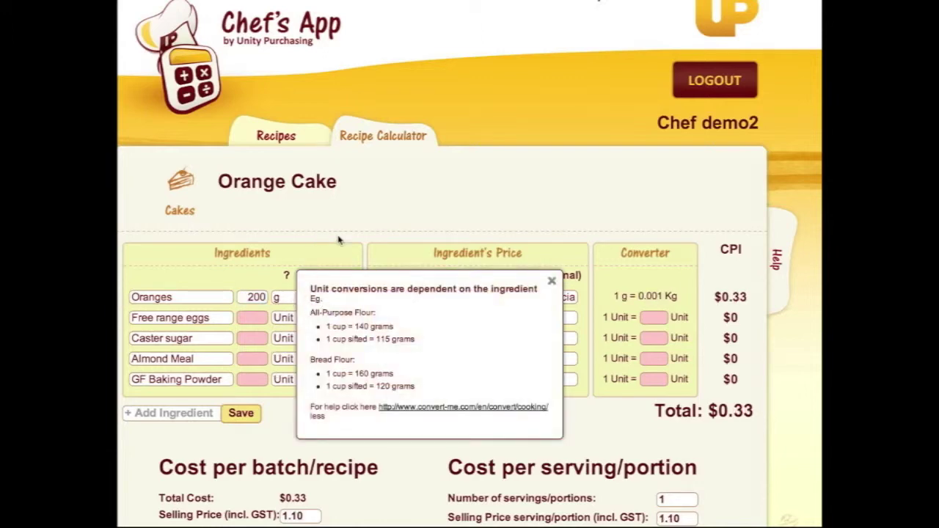
left_click(399, 213)
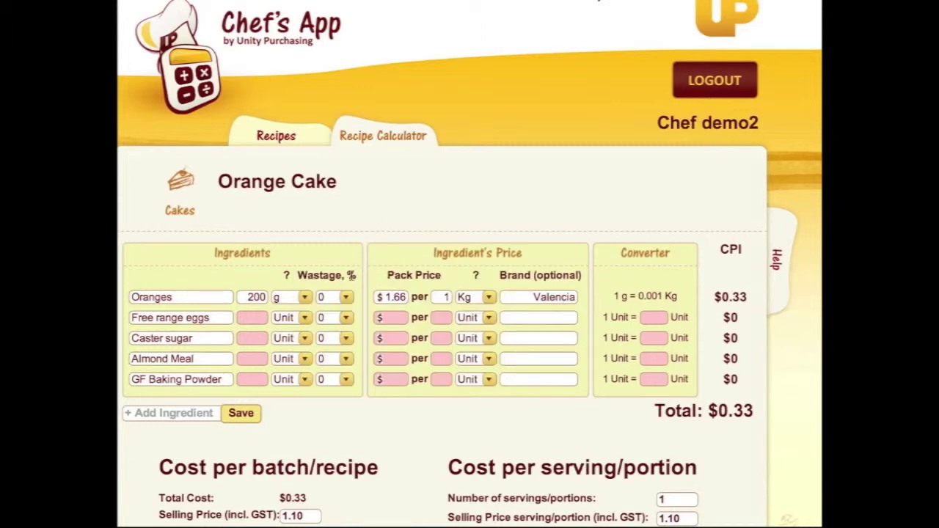
left_click(346, 297)
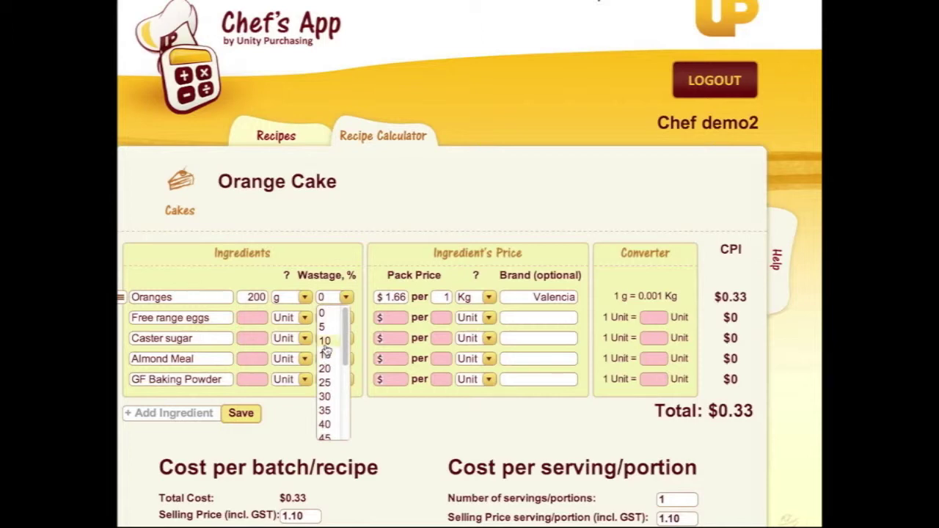
left_click(326, 342)
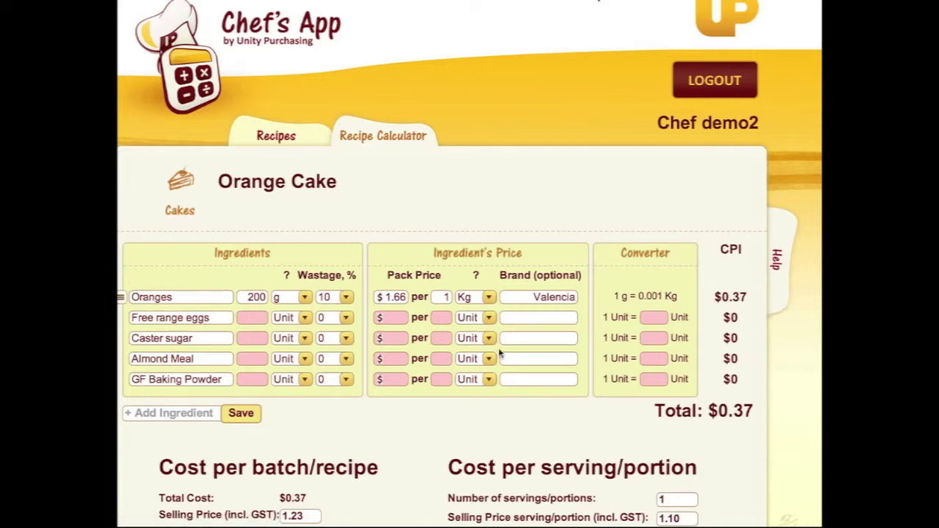
Set the free range eggs' recipe quantity to 3, pack price to $6.35 per 12 units and brand to Sunny Queen
left_click(253, 317)
type("3")
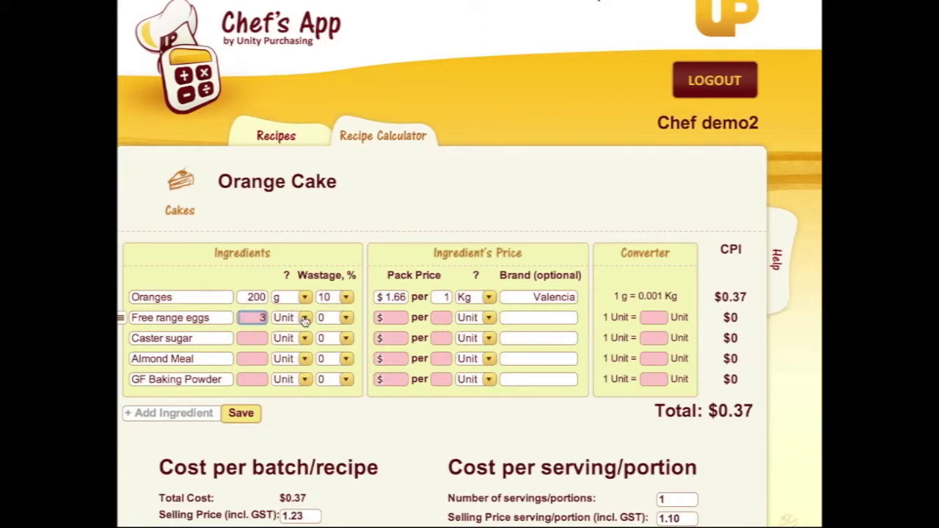
left_click(393, 318)
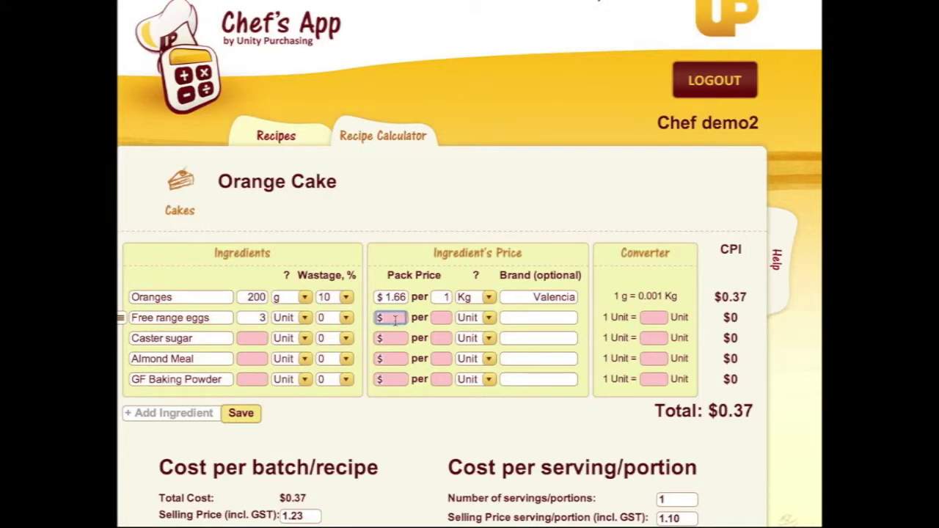
left_click(445, 319)
type("12")
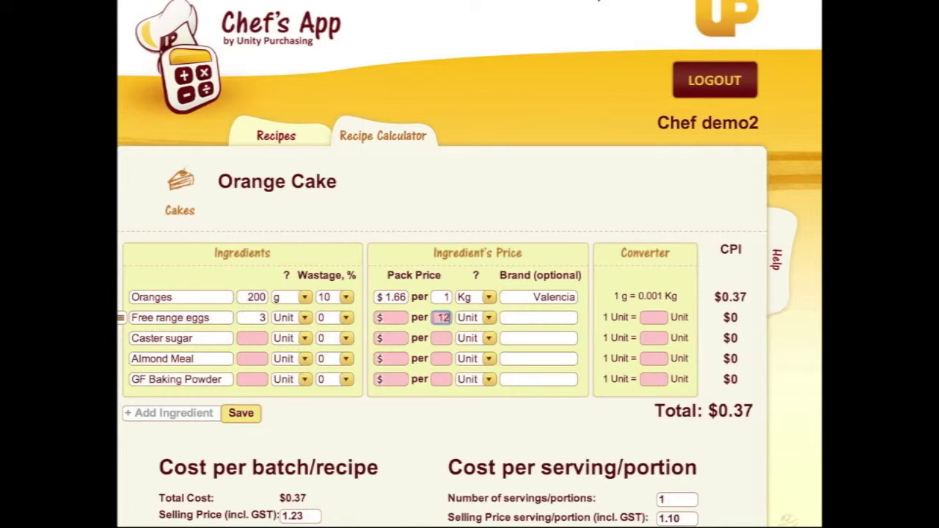
left_click(489, 321)
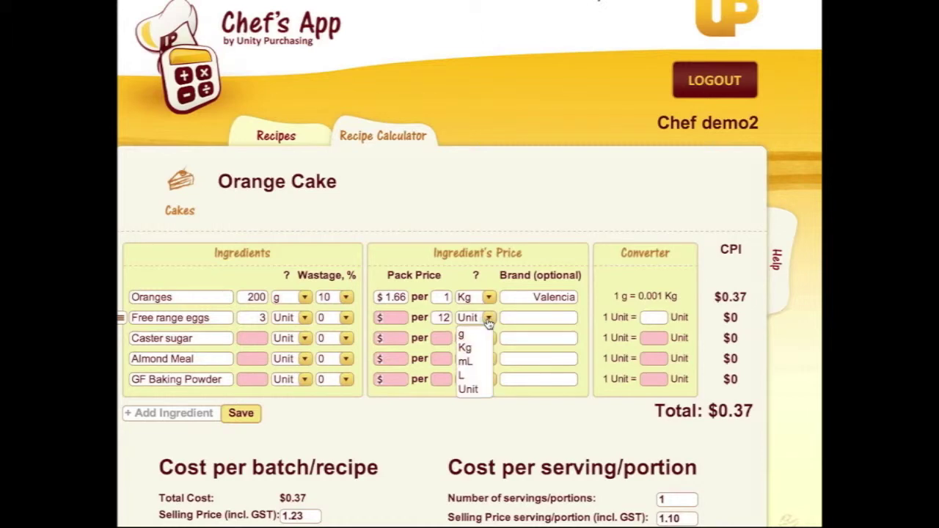
left_click(402, 319)
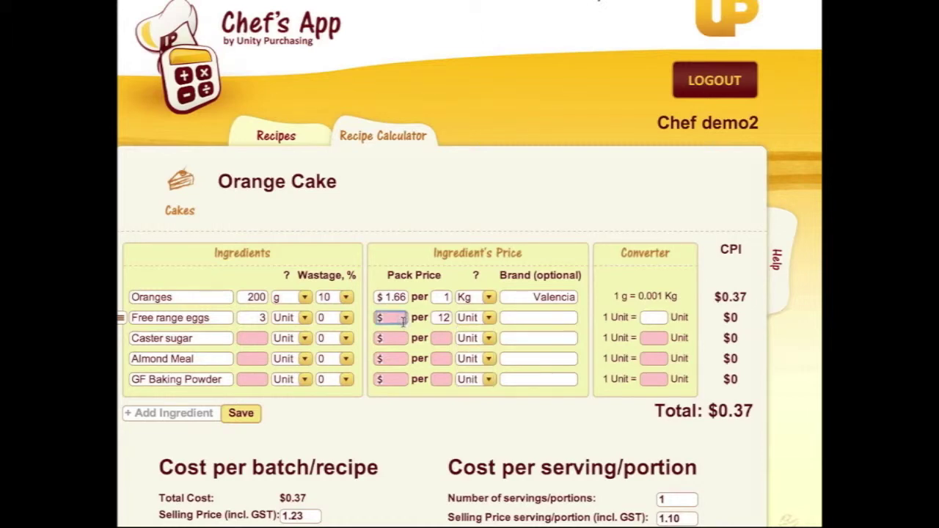
type("6.35")
left_click(511, 318)
type("Sunny Queen")
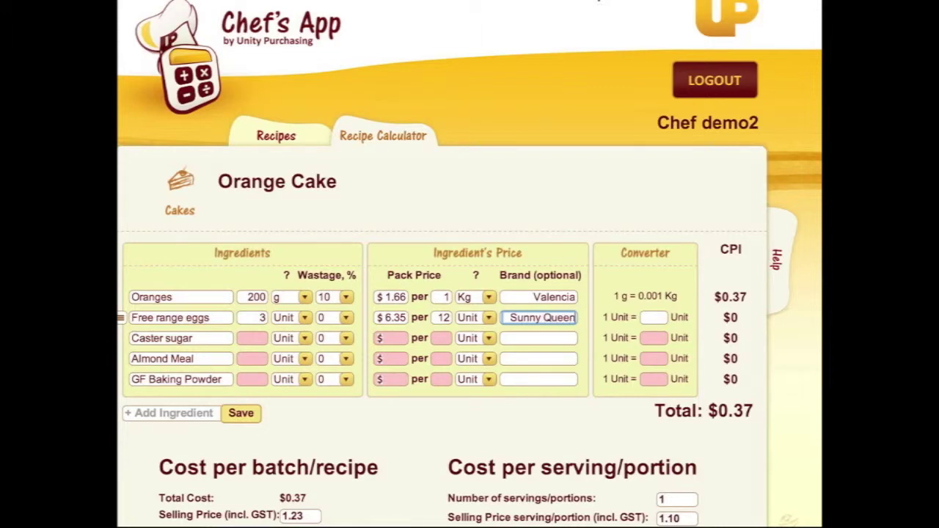
Set the free range eggs' converter so that 1 recipe unit equals 1 pack unit
left_click(661, 316)
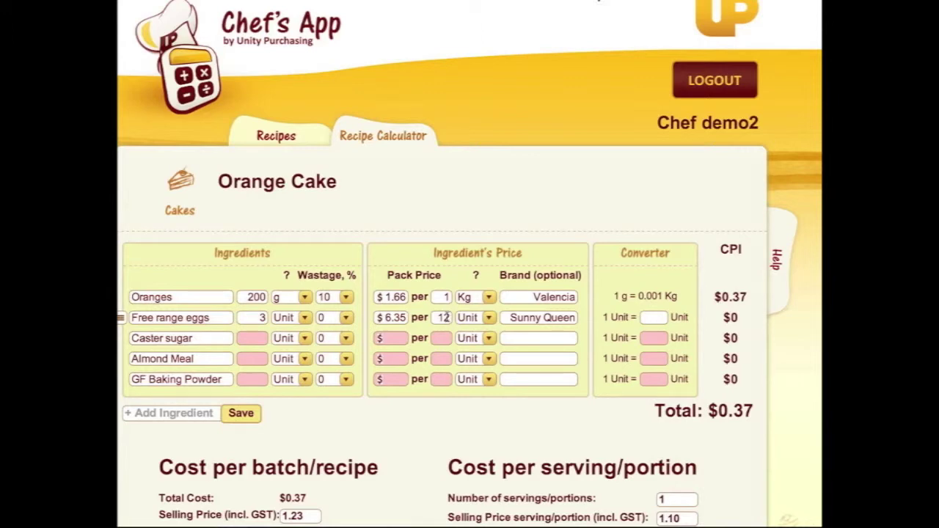
left_click(663, 317)
type("1")
key("Tab")
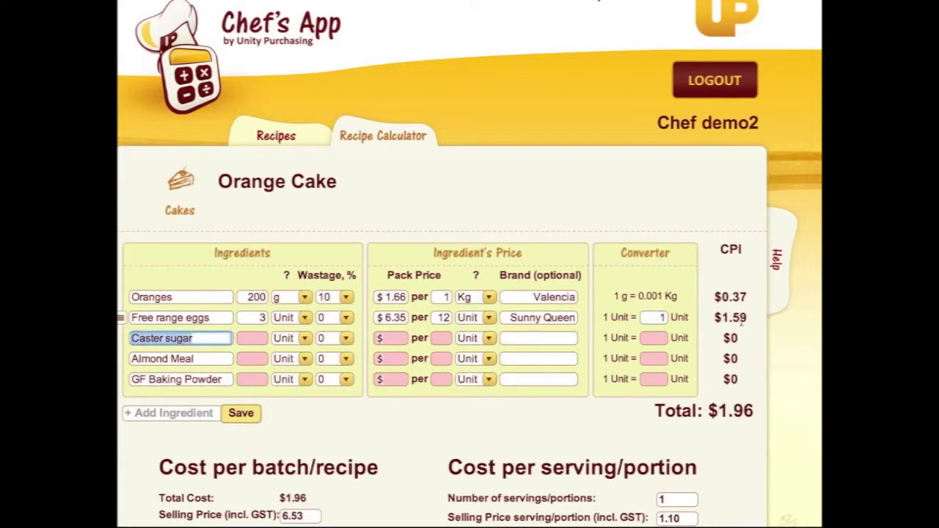
Add a second Free range eggs ingredient and move it directly below the existing free range eggs row
left_click(206, 414)
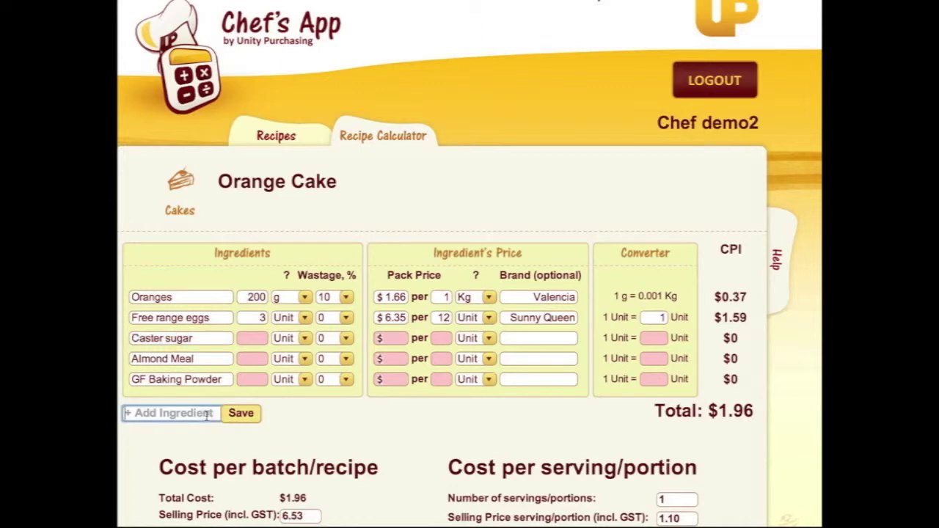
type("Free range eggs")
left_click(237, 415)
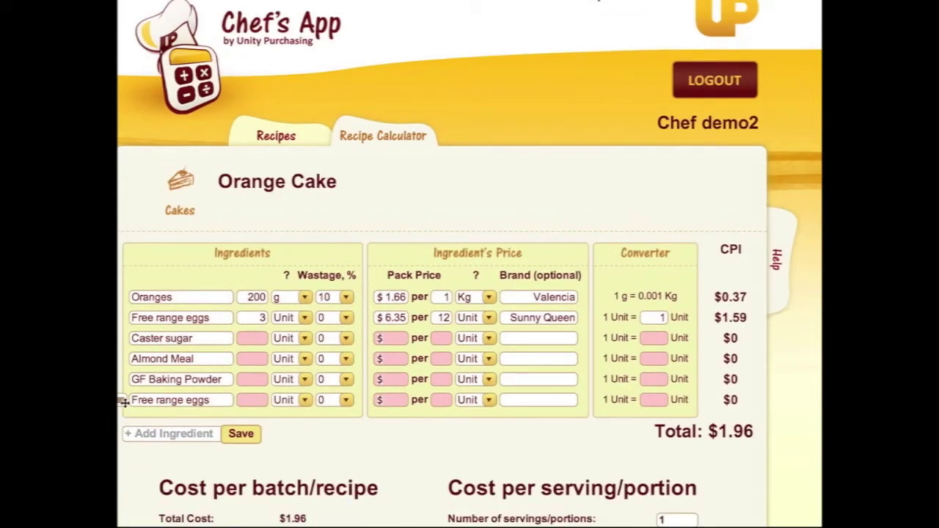
left_click_drag(123, 400, 144, 337)
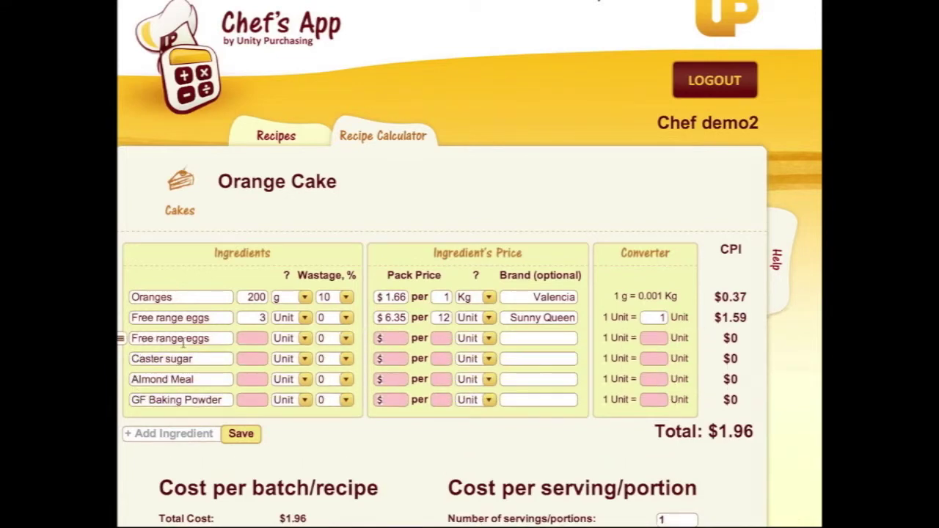
Set the second free range eggs row's quantity to 3, pack size to 1 unit and brand to Dozen
left_click(261, 339)
type("3")
left_click(440, 341)
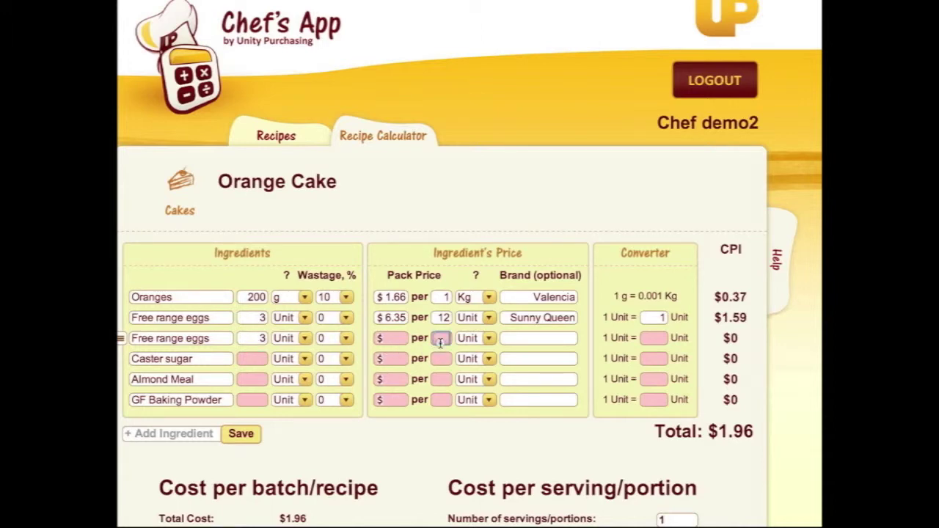
type("1")
left_click(527, 338)
type("Dozen")
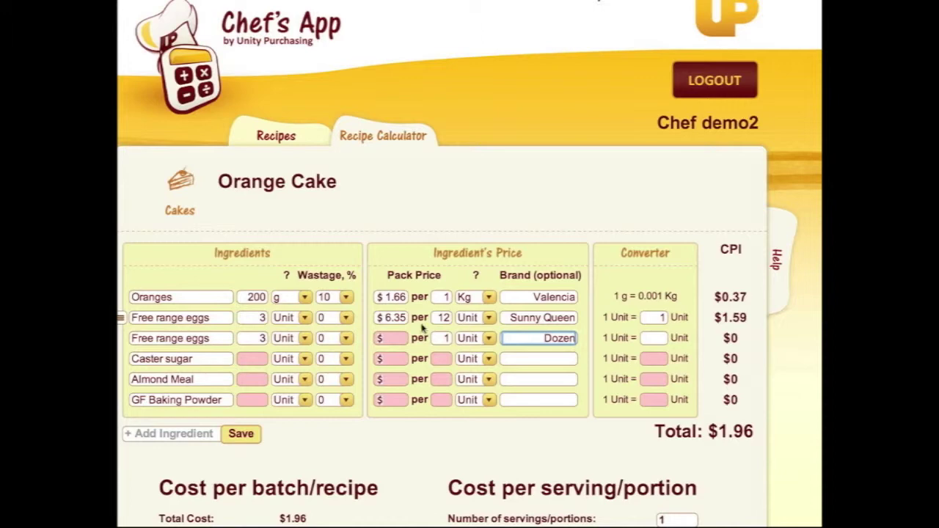
Set the second free range eggs row's pack price to $6.35 and its converter value to .0833
left_click(386, 338)
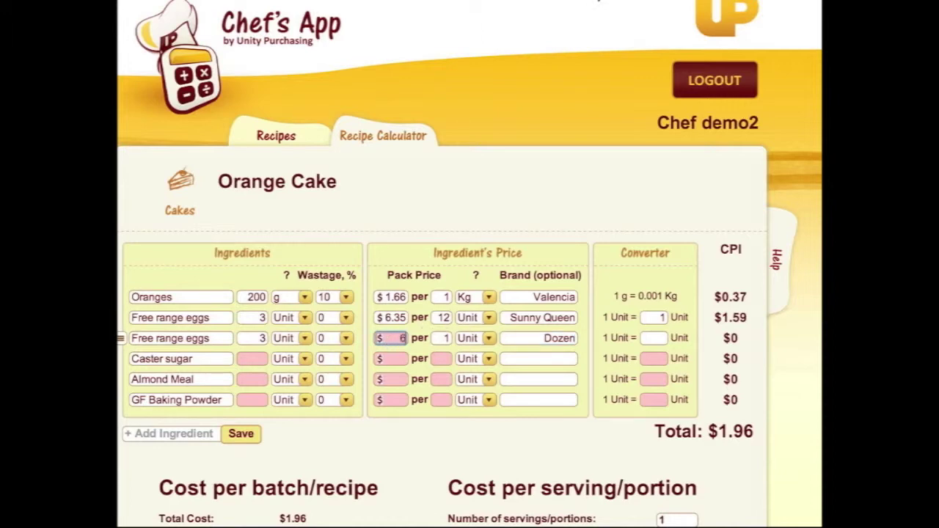
type("6.35")
left_click(660, 337)
left_click(660, 338)
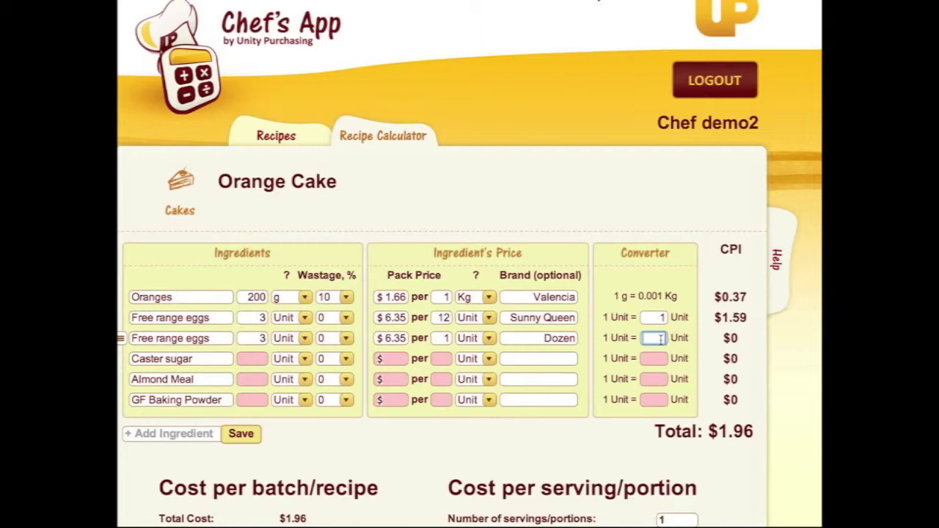
type(".0")
type("833")
key("Return")
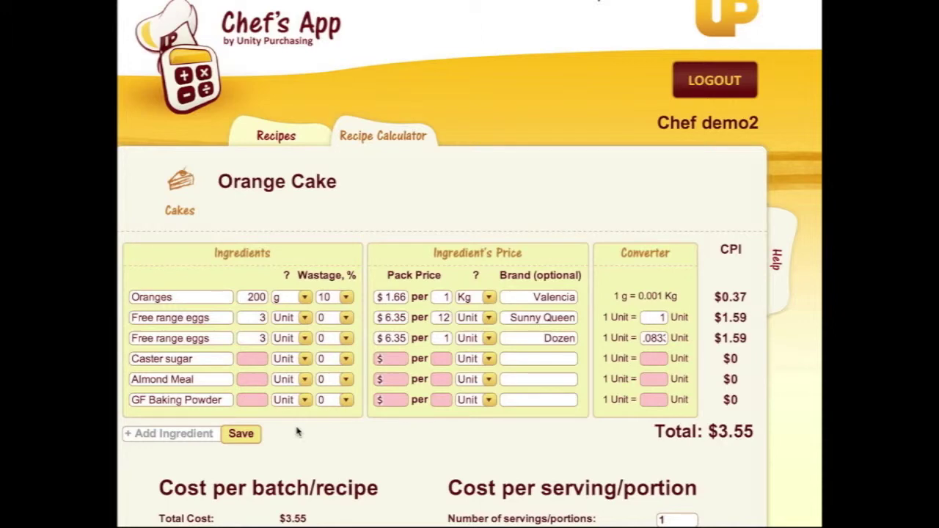
Set the caster sugar's brand to CSR and its pack price to $1.82 per 500 g
left_click(523, 359)
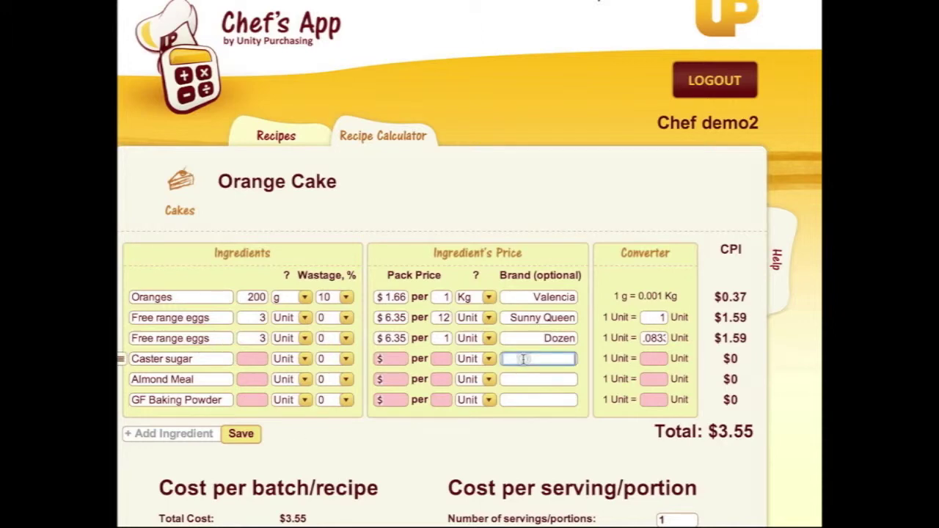
type("CSR")
left_click(442, 359)
type("50")
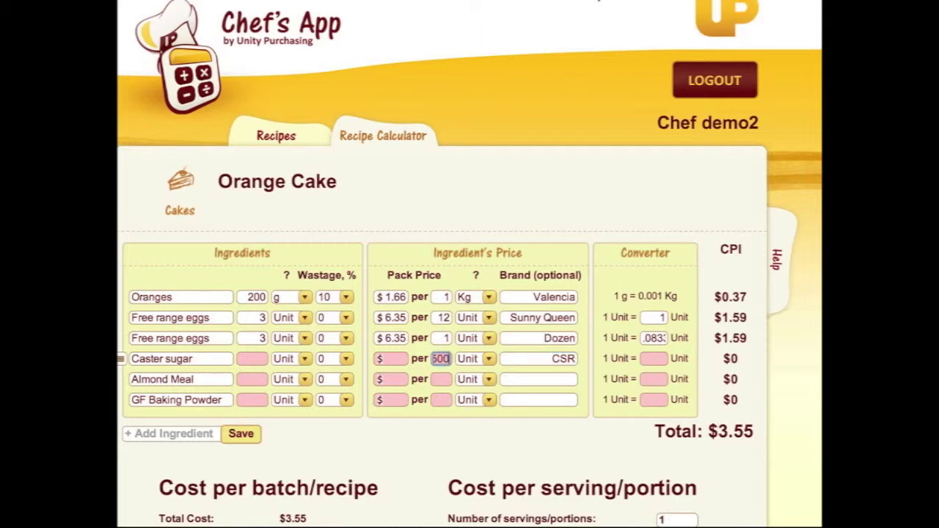
type("0")
left_click(487, 359)
left_click(475, 378)
left_click(401, 358)
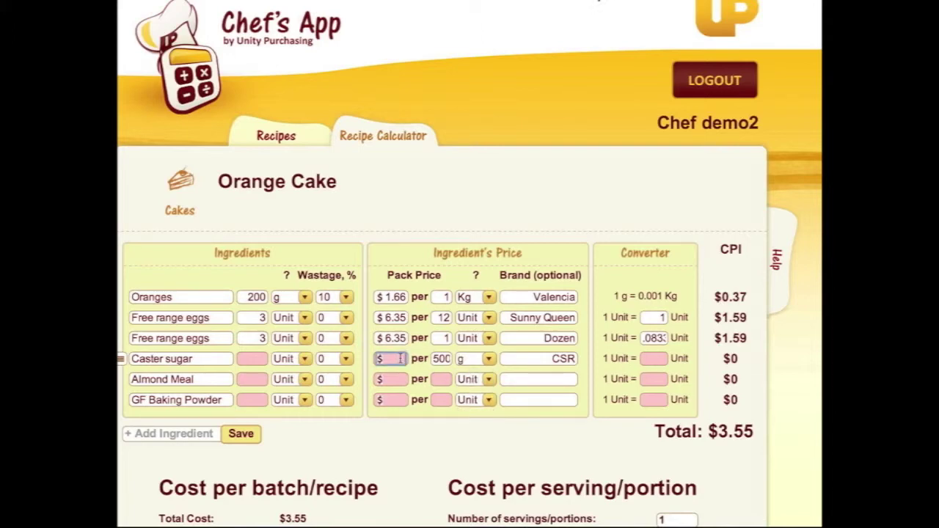
type("1.82")
key("Tab")
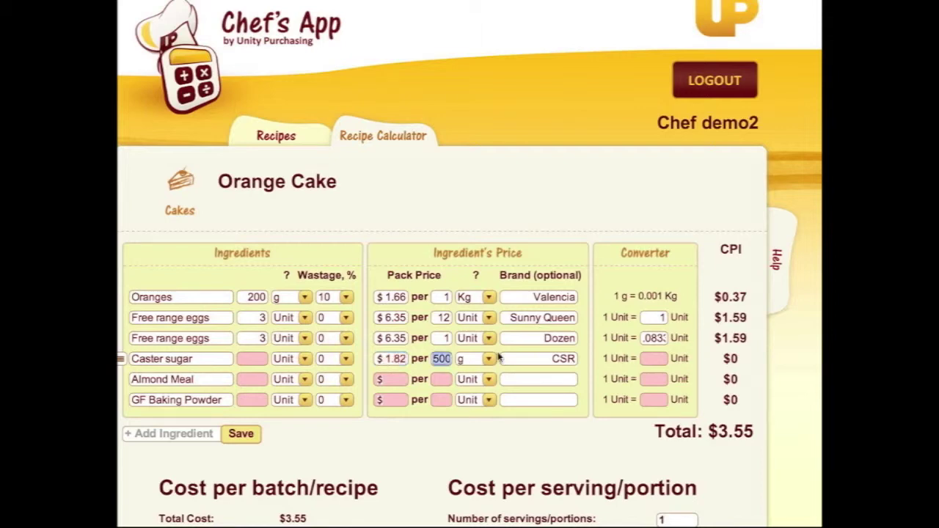
Open the cooking converter website linked in the ingredient unit help and choose "sugar, castor" as the ingredient
left_click(247, 358)
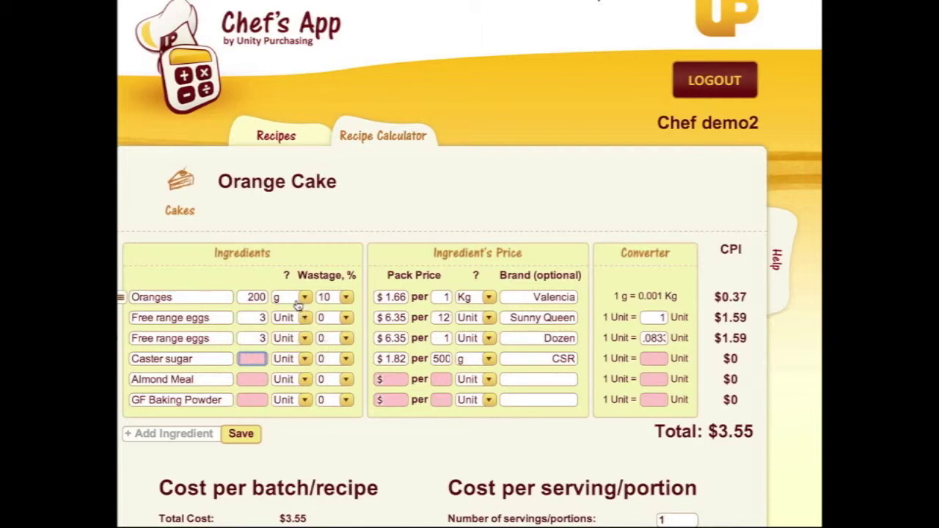
left_click(287, 276)
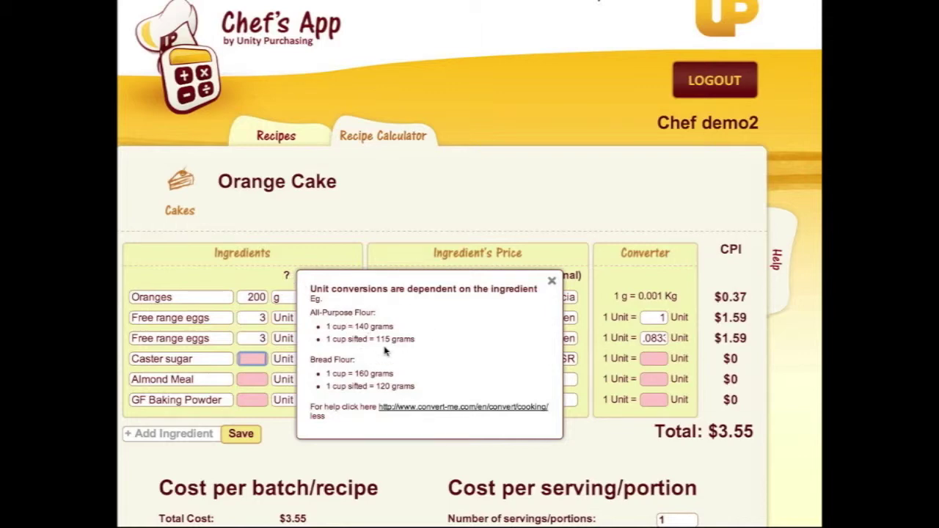
left_click(433, 413)
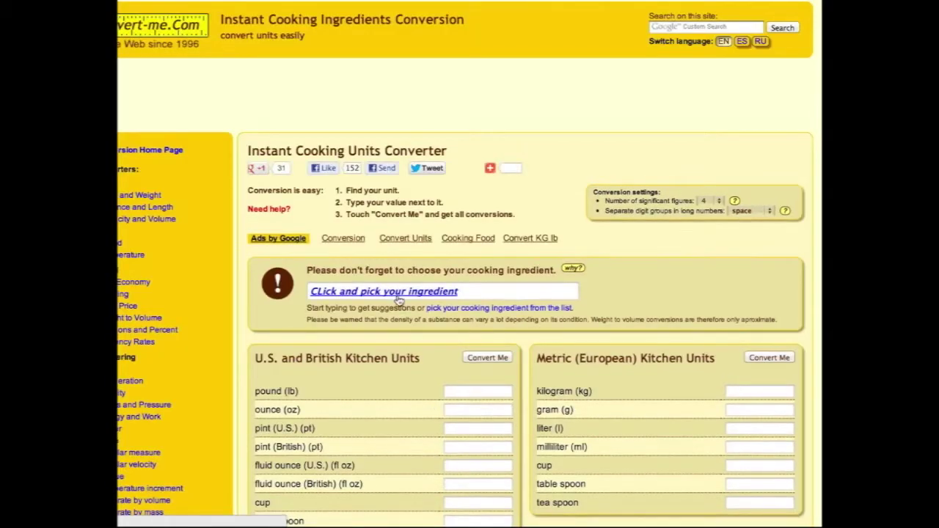
left_click(400, 293)
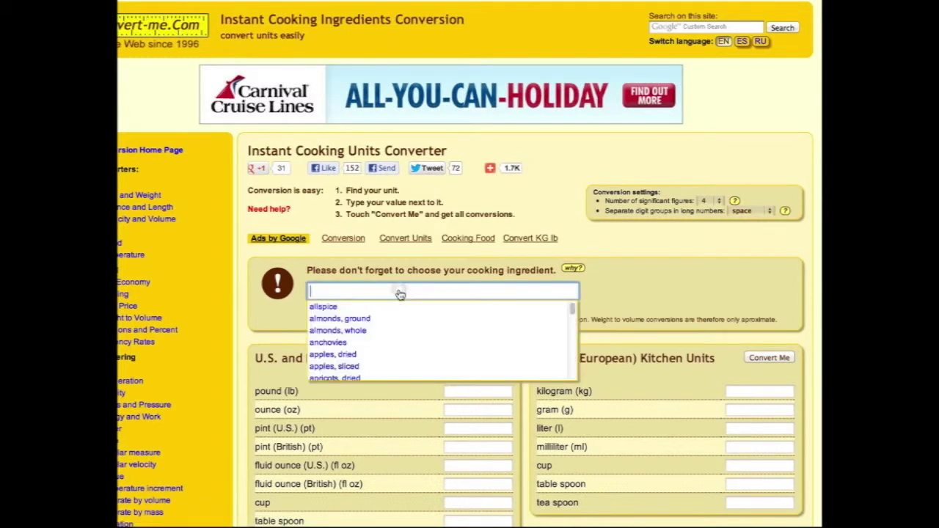
type("cast")
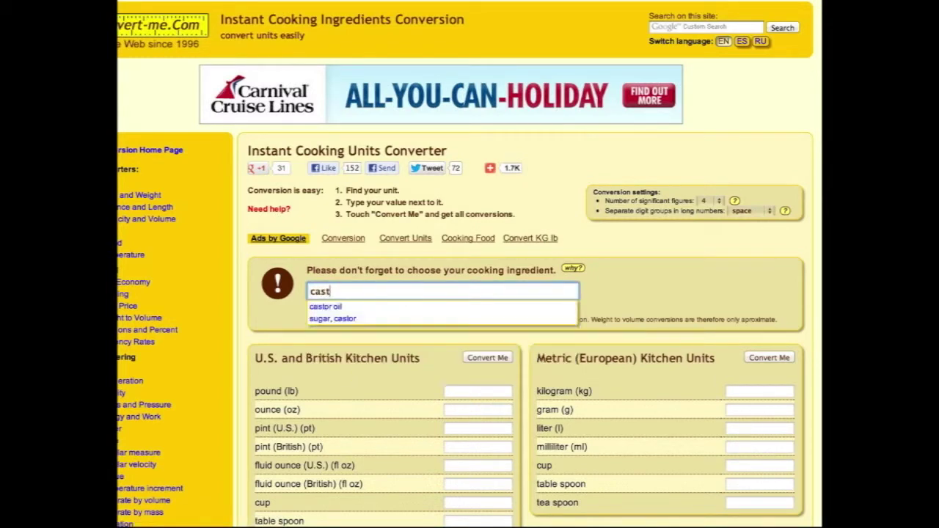
left_click(361, 320)
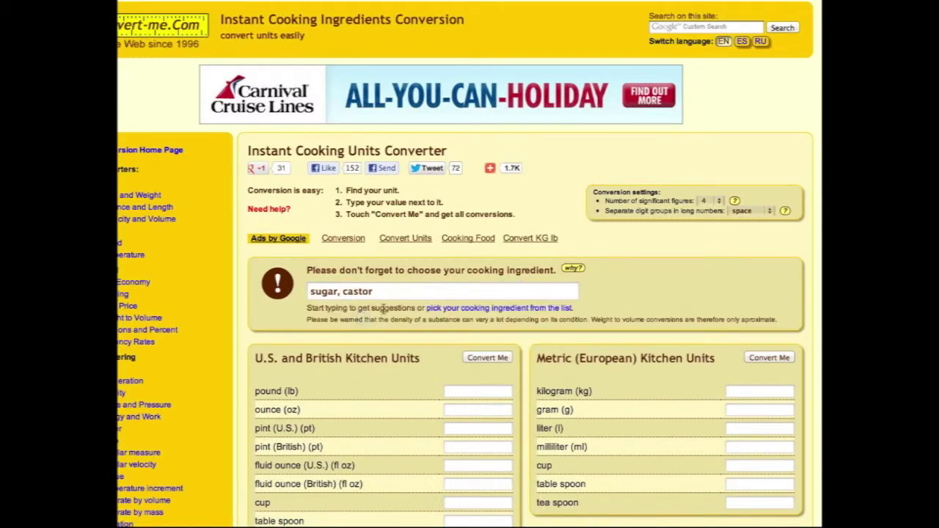
Convert 1 US/British cup of castor sugar, then return to the recipe calculator and close the unit help
scroll(385, 312, "down", 1)
scroll(384, 313, "down", 1)
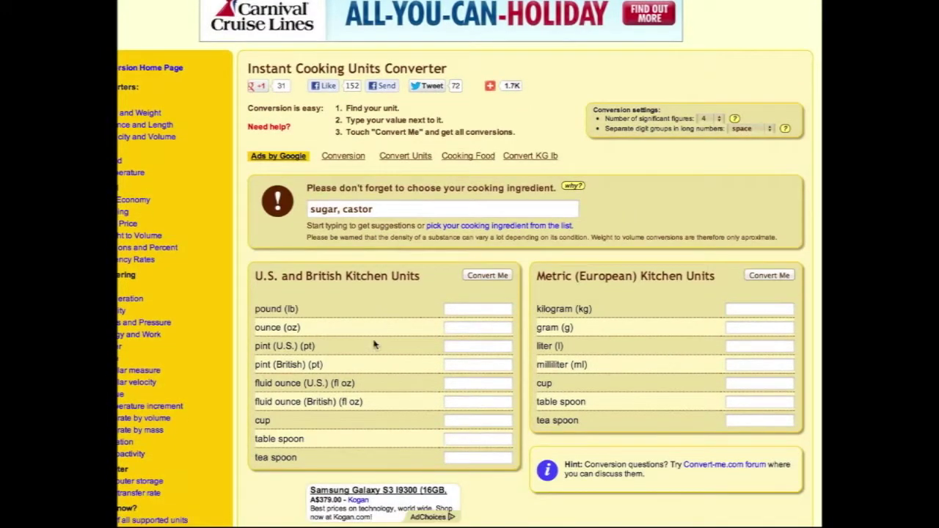
left_click(460, 421)
type("1")
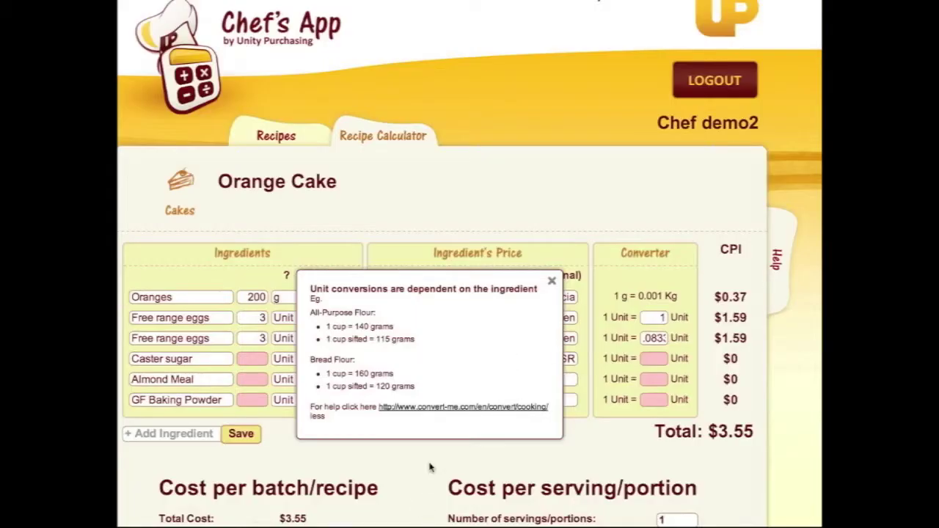
left_click(430, 465)
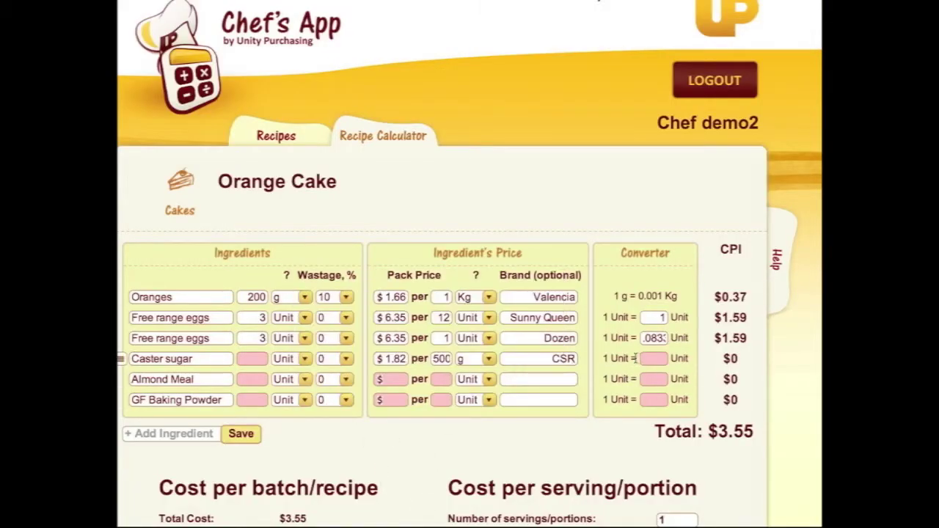
Set the caster sugar's recipe quantity to 191 and its unit to g
left_click(250, 358)
type("191")
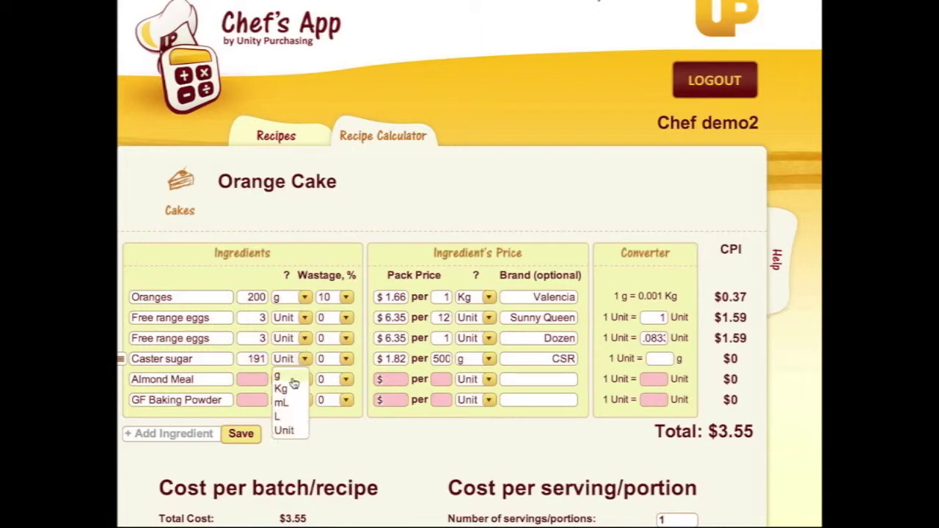
left_click(292, 380)
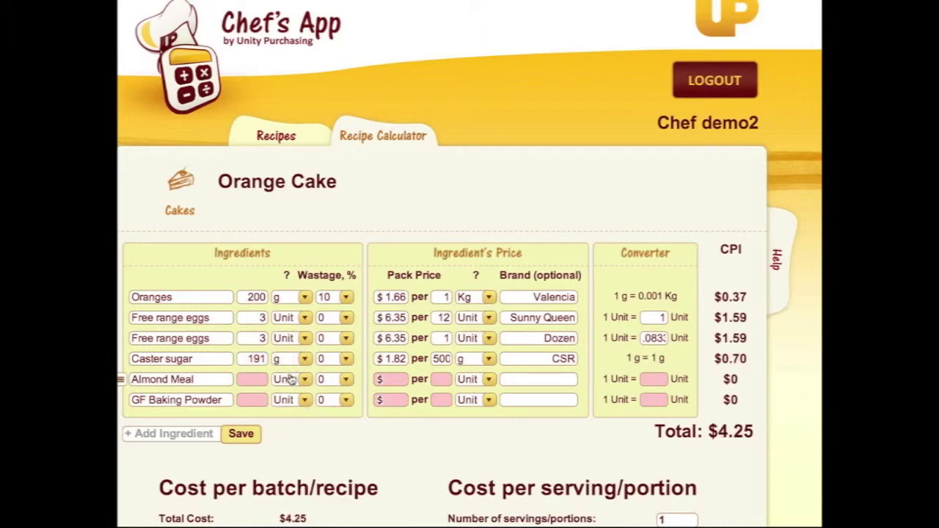
Set the caster sugar's recipe quantity to 1 unit and its converter to 191 g per unit
double_click(250, 358)
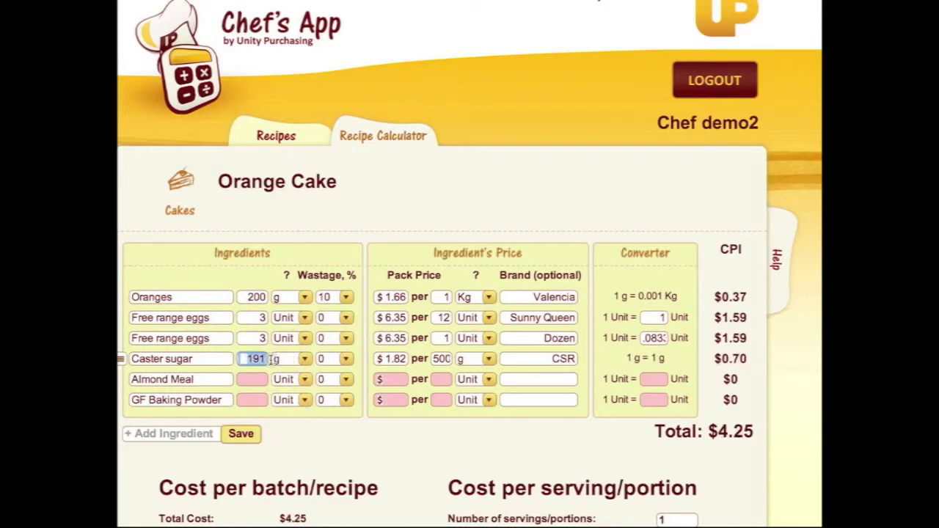
type("1")
left_click(300, 360)
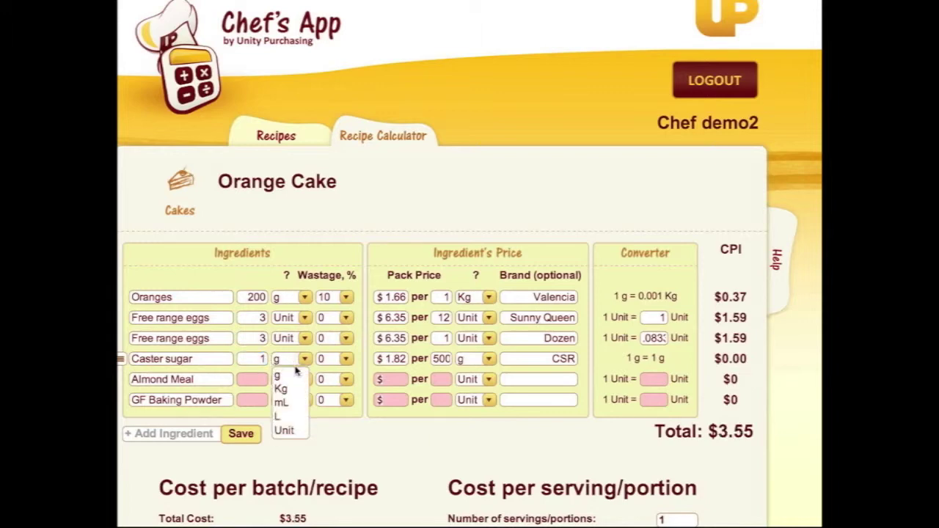
left_click(285, 430)
double_click(658, 359)
type("191")
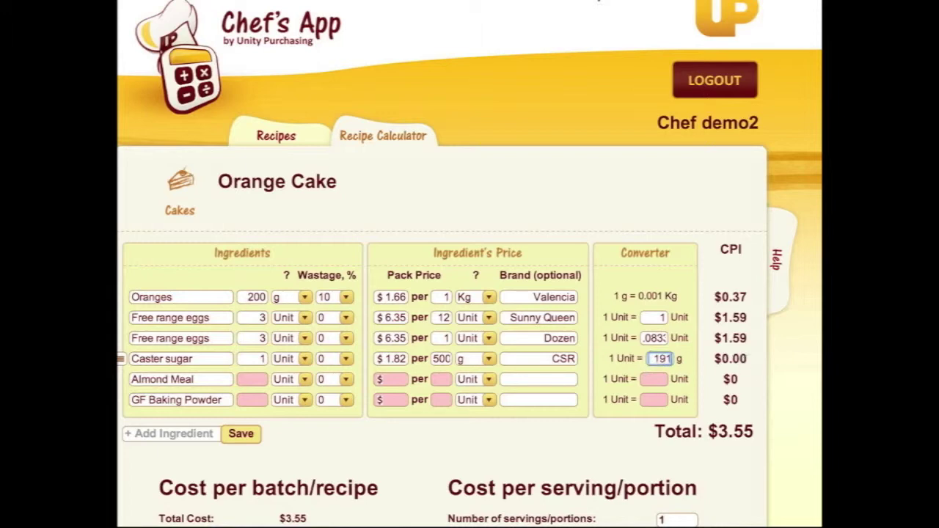
left_click(745, 359)
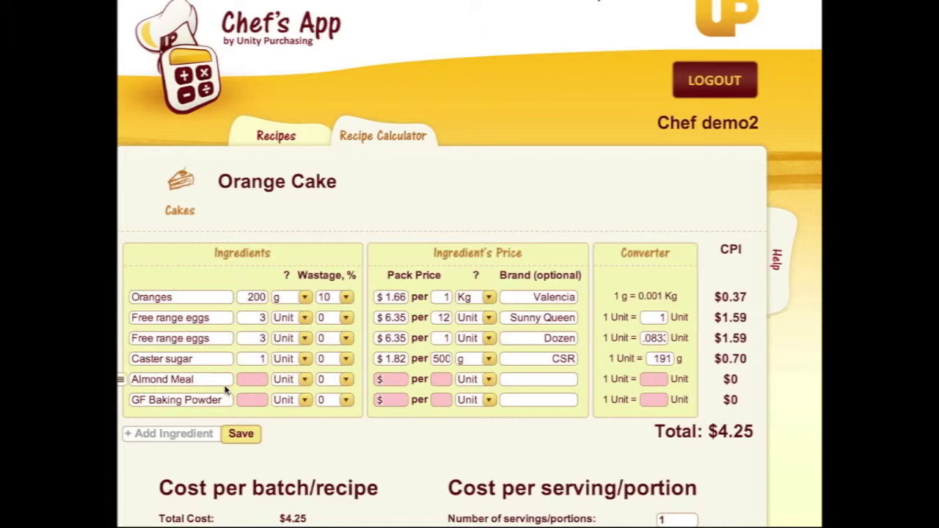
Enter Sunbeam as the almond meal's brand and set its pack price to $4.29 per 1 Kg
left_click(247, 380)
left_click(531, 378)
type("Sunbeam")
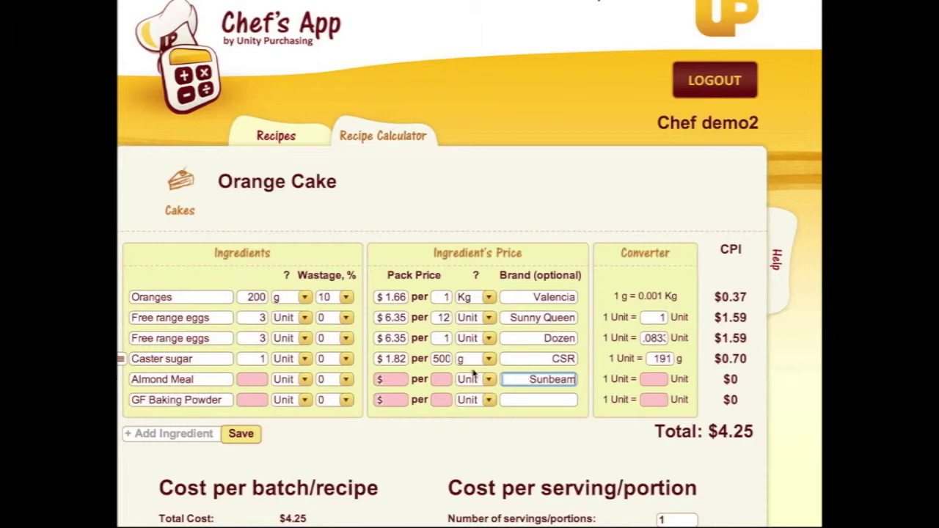
left_click(396, 381)
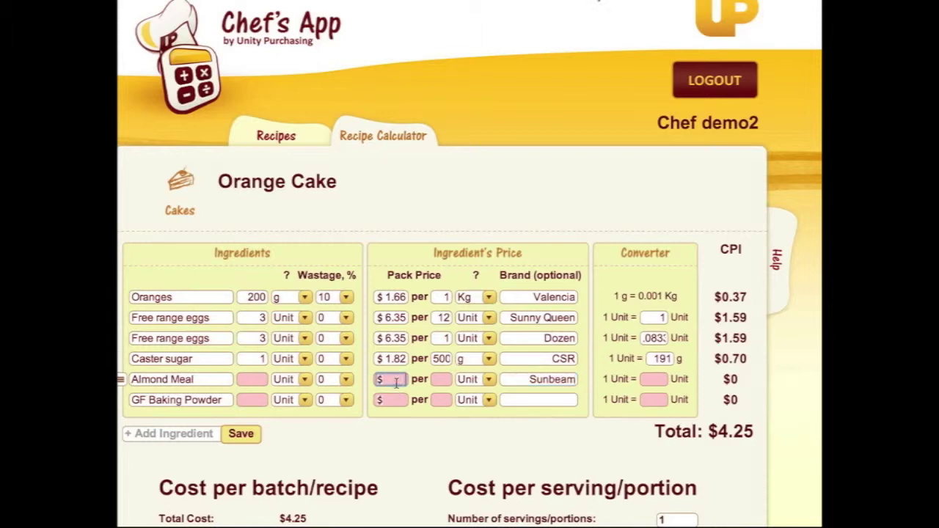
type("4.29")
left_click(440, 379)
type("1")
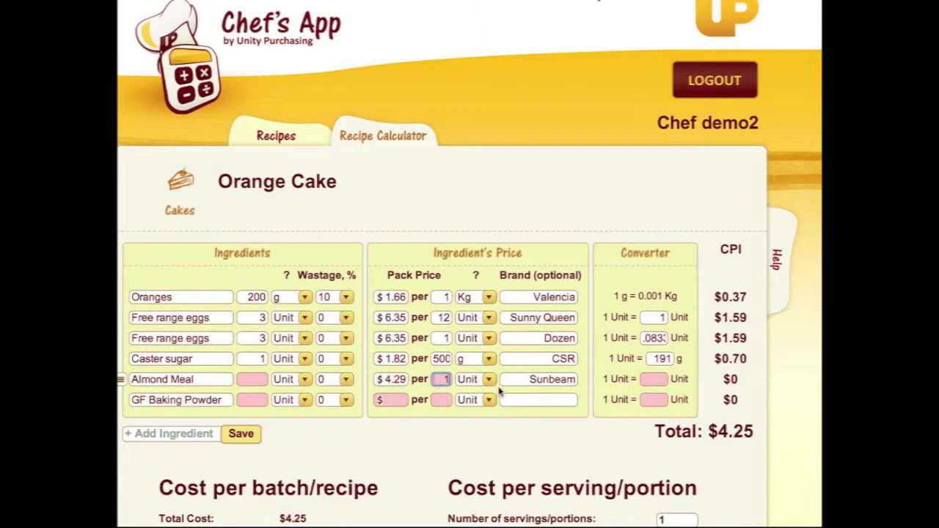
left_click(487, 382)
left_click(475, 411)
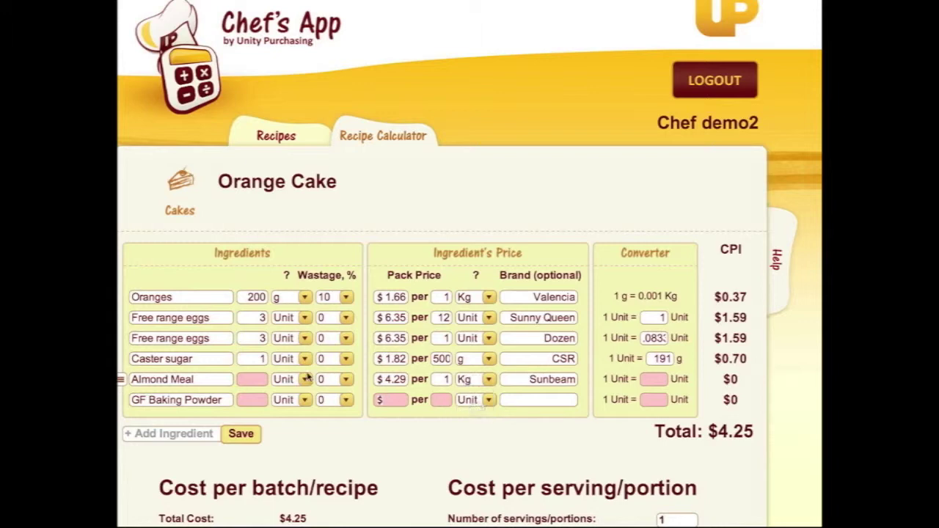
Set the almond meal's recipe quantity to 300 g
left_click(259, 379)
type("300")
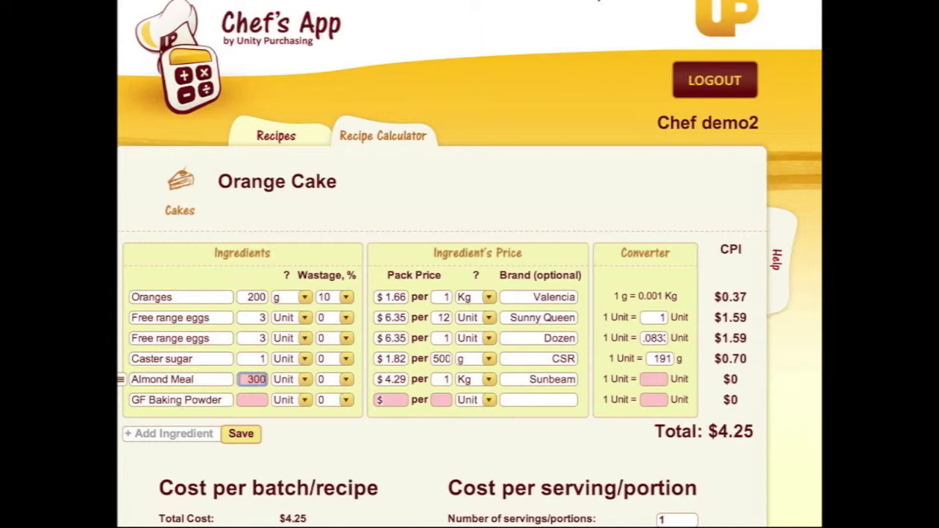
left_click(304, 379)
left_click(295, 398)
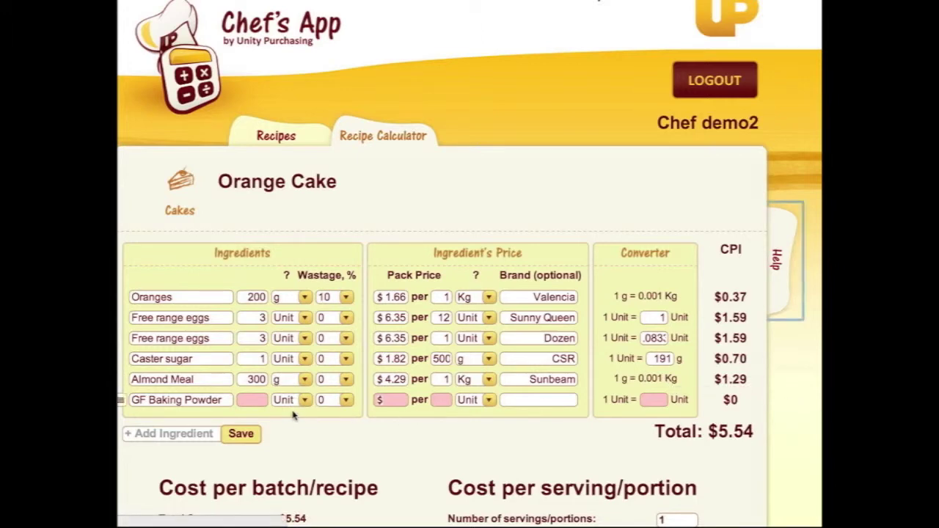
Enter McKenzies as the GF baking powder's brand and set its pack price to $2.57 per 125 g
left_click(557, 399)
type("McKenzies")
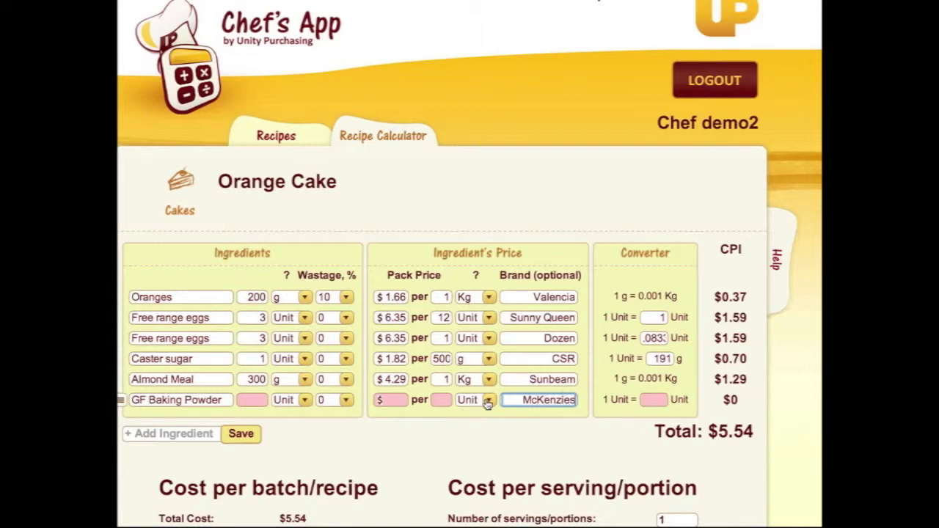
left_click(488, 400)
left_click(473, 413)
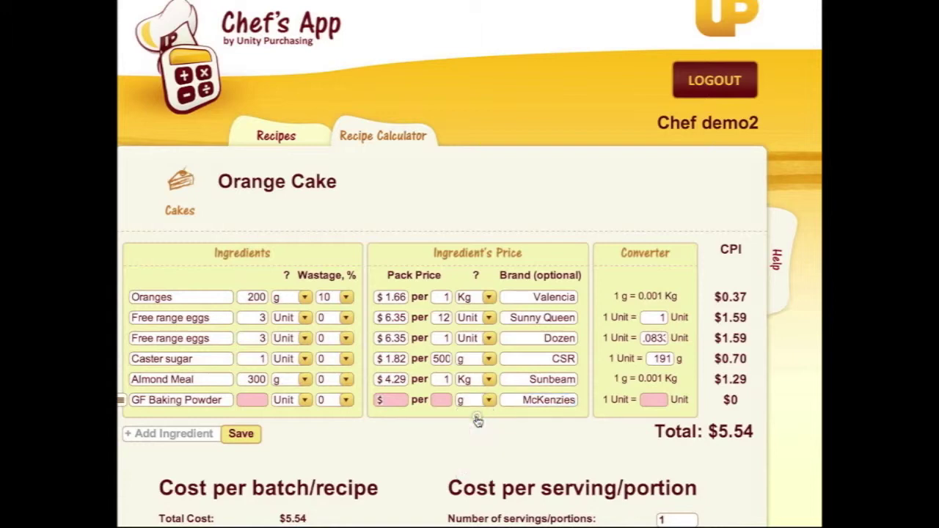
type("125")
left_click(391, 401)
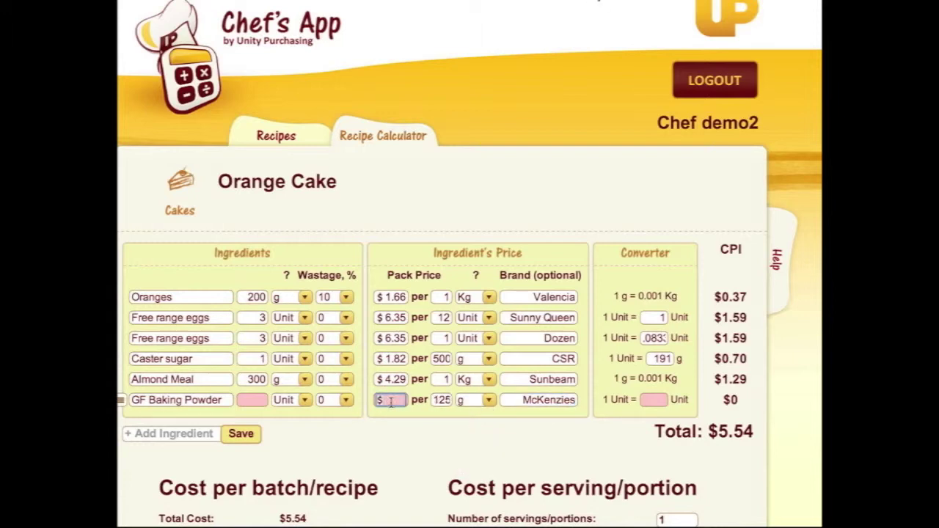
type("2.57")
Set the GF baking powder's recipe quantity to .985 g
left_click(251, 400)
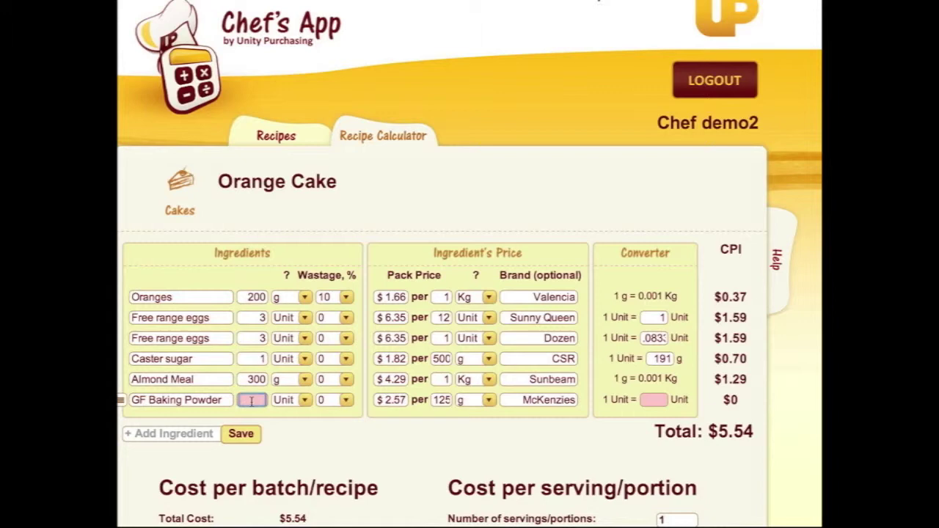
type(".985")
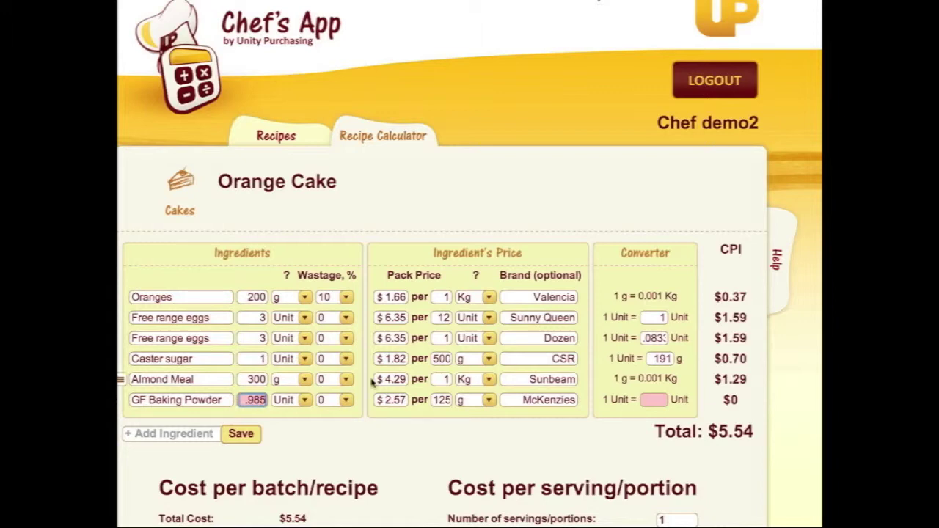
key("Tab")
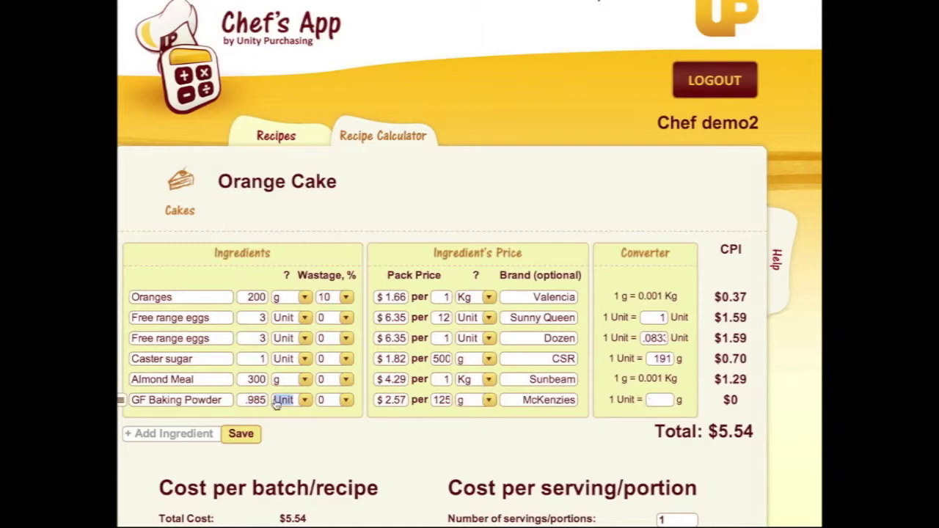
left_click(304, 400)
left_click(290, 417)
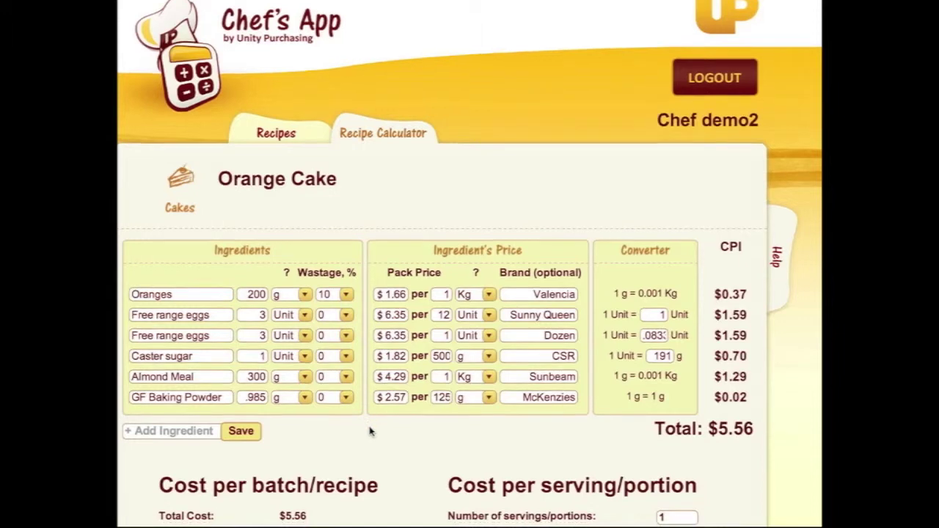
Permanently remove the duplicate free range eggs ingredient with the brand entry Dozen from the recipe
scroll(374, 433, "down", 2)
scroll(379, 432, "down", 3)
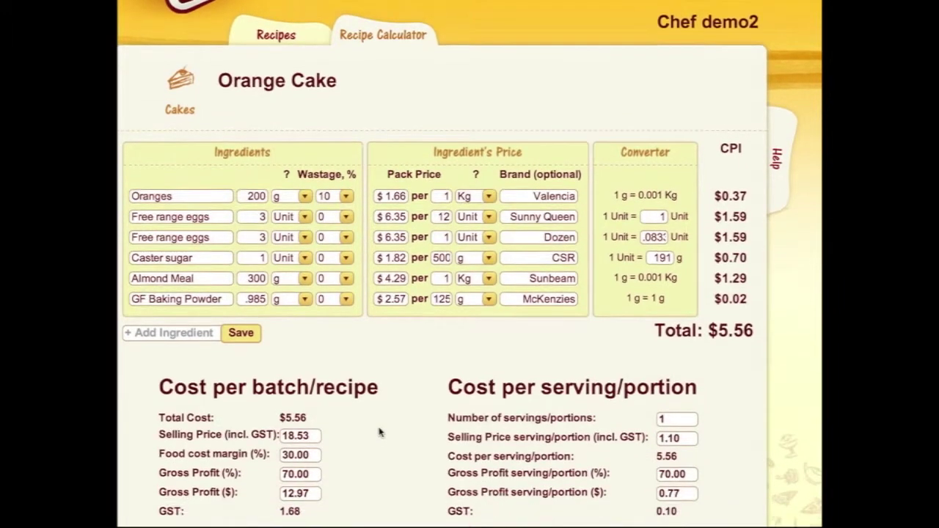
scroll(379, 432, "up", 2)
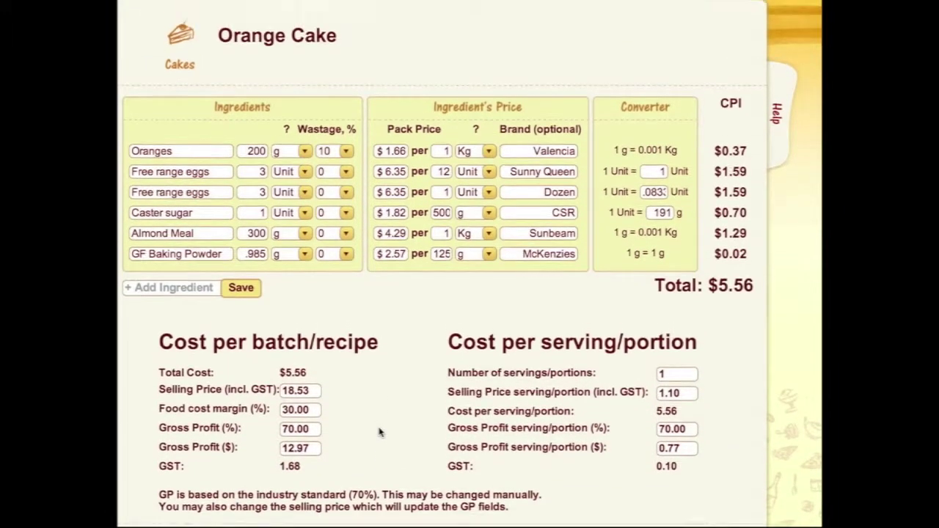
scroll(377, 424, "down", 3)
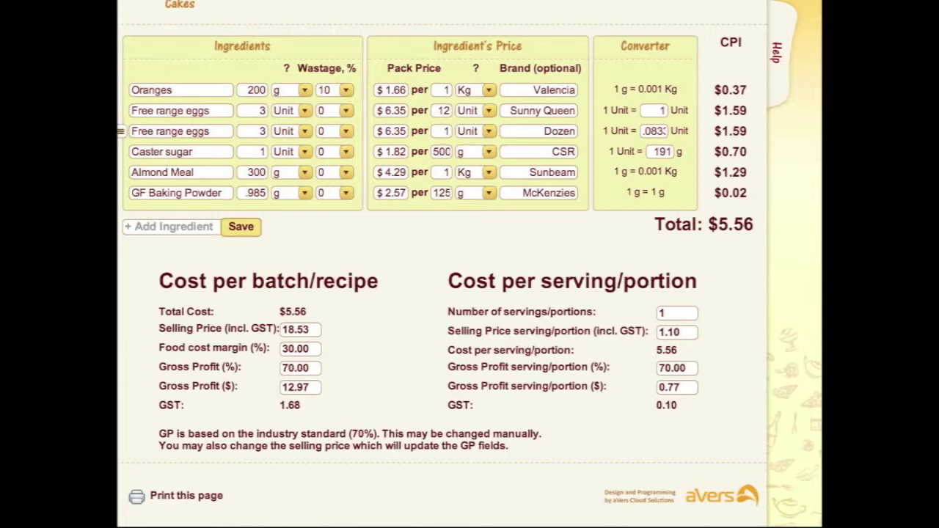
left_click(121, 131)
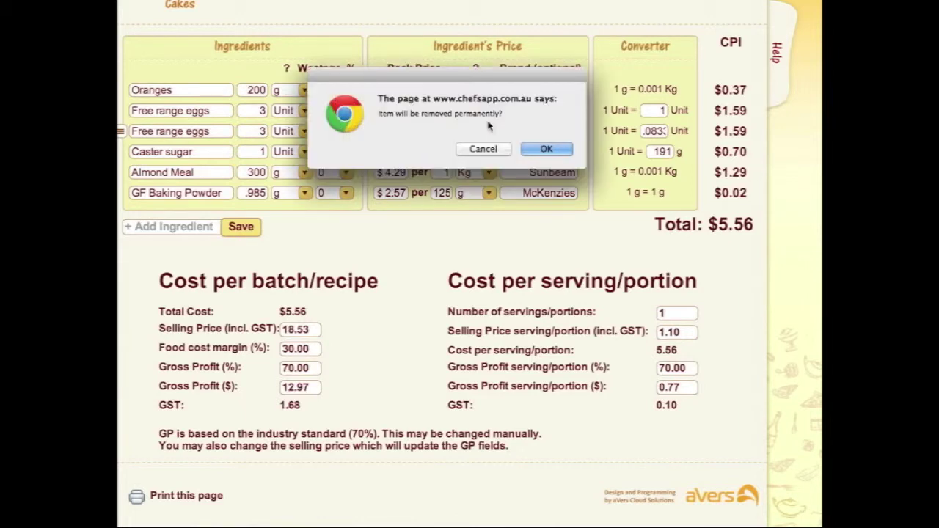
left_click(543, 148)
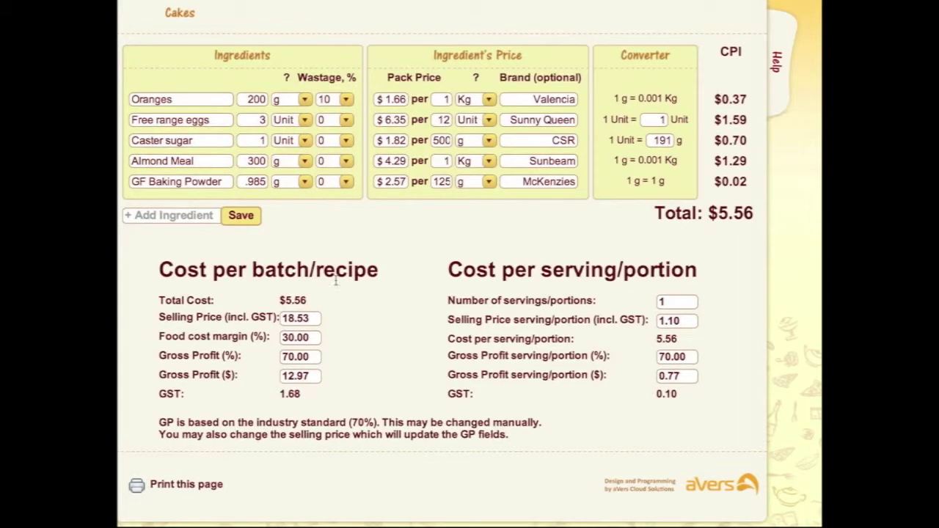